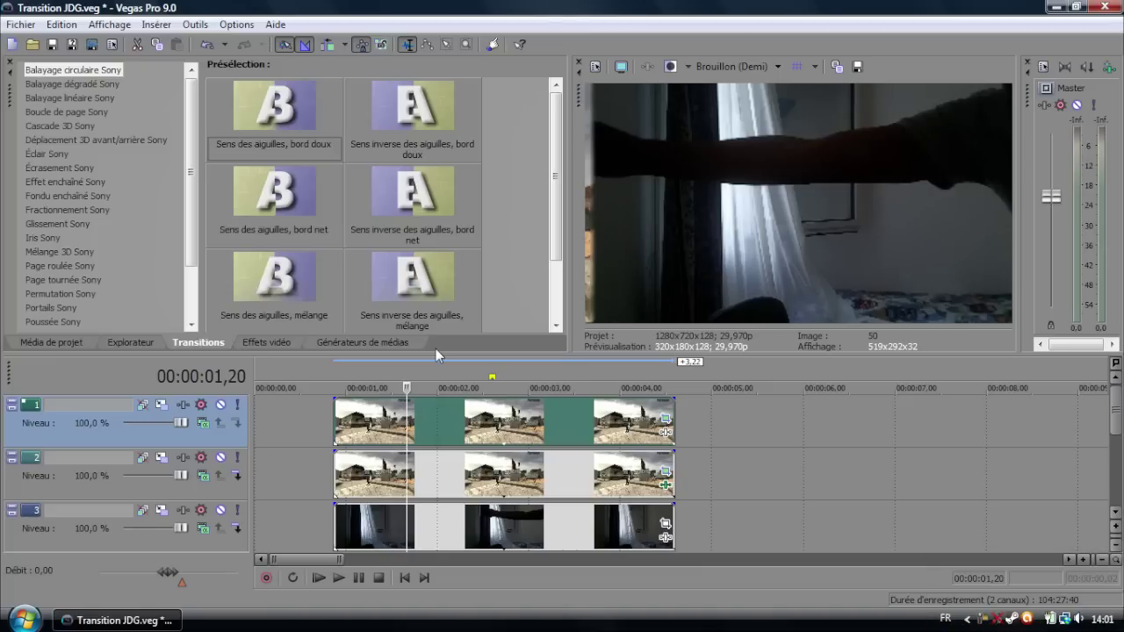
Preview the finished hand-pull transition at several points on the timeline around the two-second mark
left_click(464, 425)
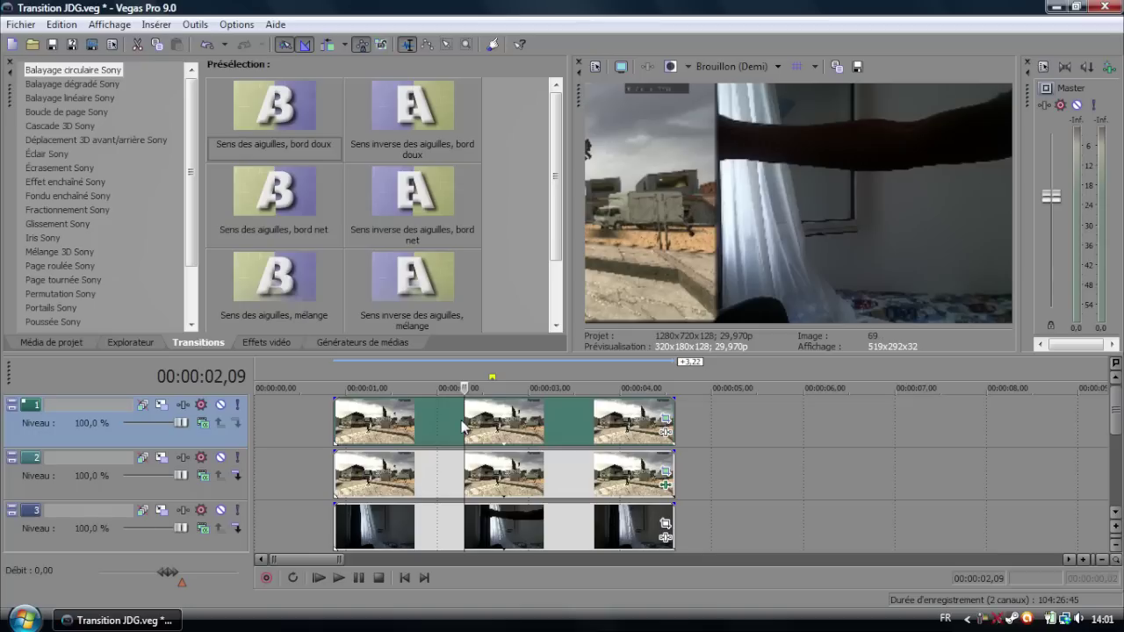
left_click_drag(463, 419, 445, 440)
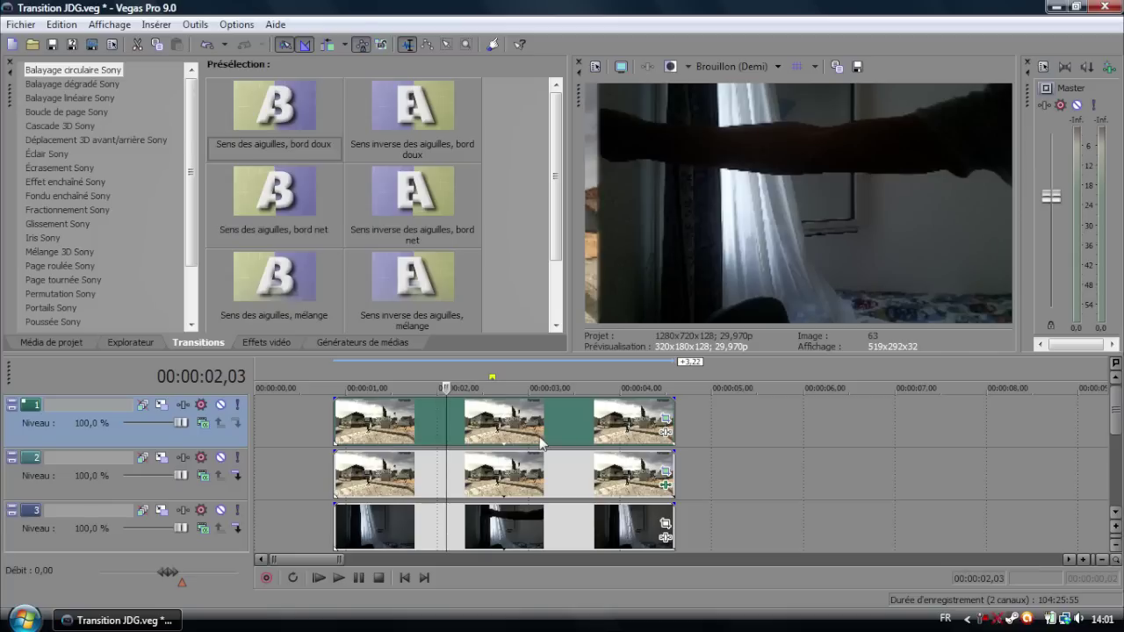
left_click(454, 424)
mouse_move(455, 423)
left_mouse_down()
mouse_move(570, 422)
mouse_move(439, 432)
left_mouse_up()
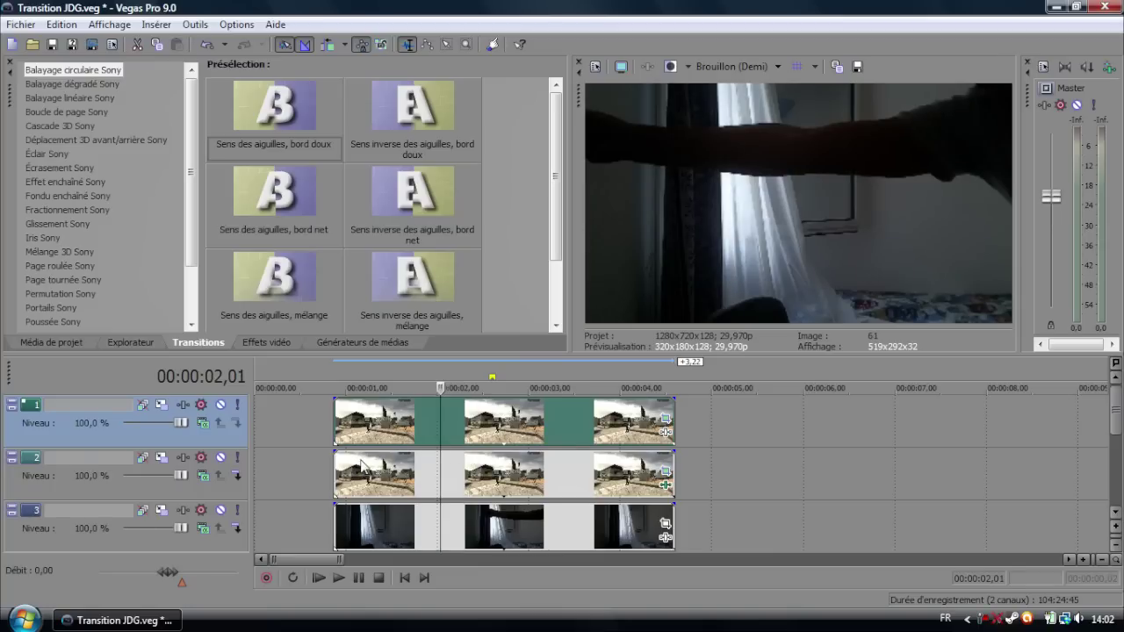
Clear all Pan/Crop position keyframes from the track 1 game clip and restore its frame to the default
left_click(665, 419)
left_click_drag(143, 192, 329, 173)
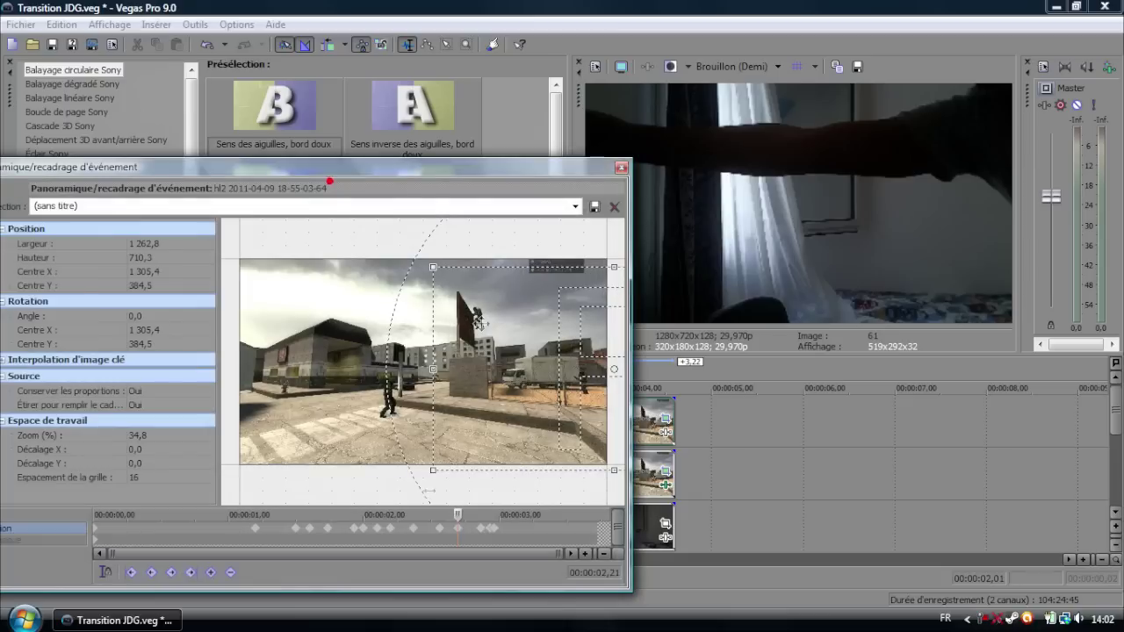
left_click_drag(515, 532, 232, 518)
key("Delete")
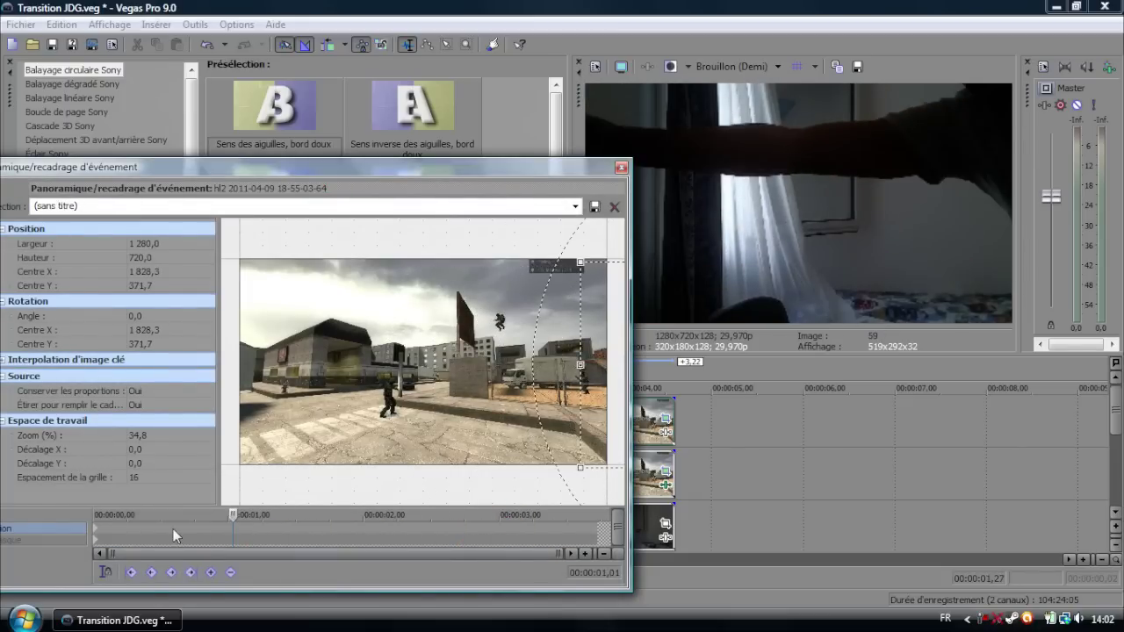
left_click(97, 530)
right_click(603, 361)
left_click(612, 369)
left_click(623, 168)
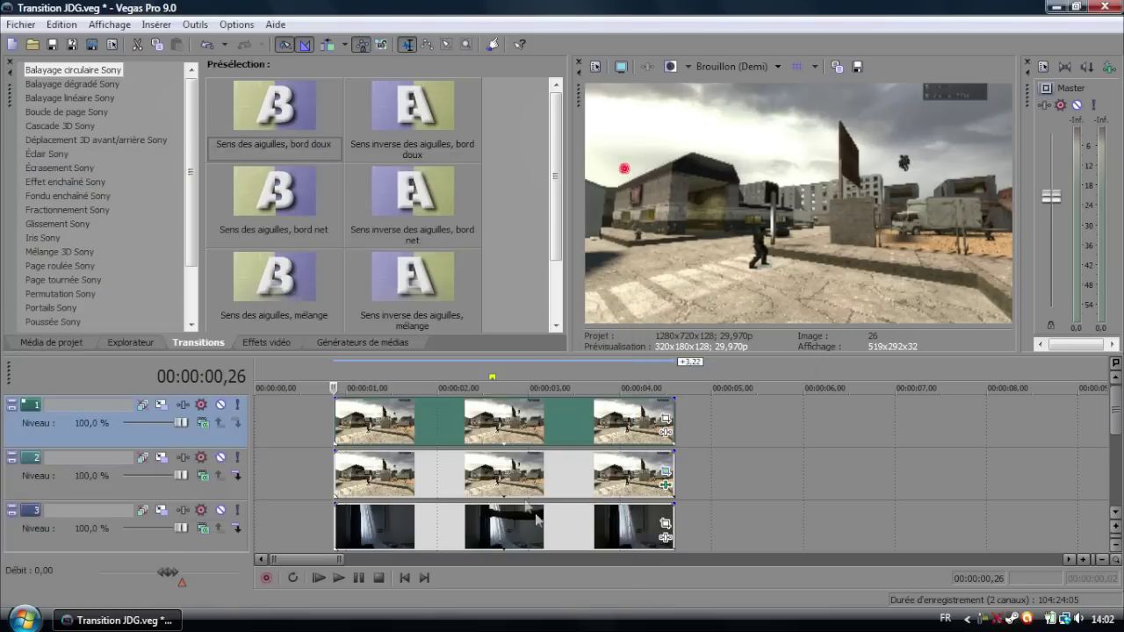
Delete the duplicate game clip from track 2
left_click(523, 483)
key("Delete")
left_click(666, 433)
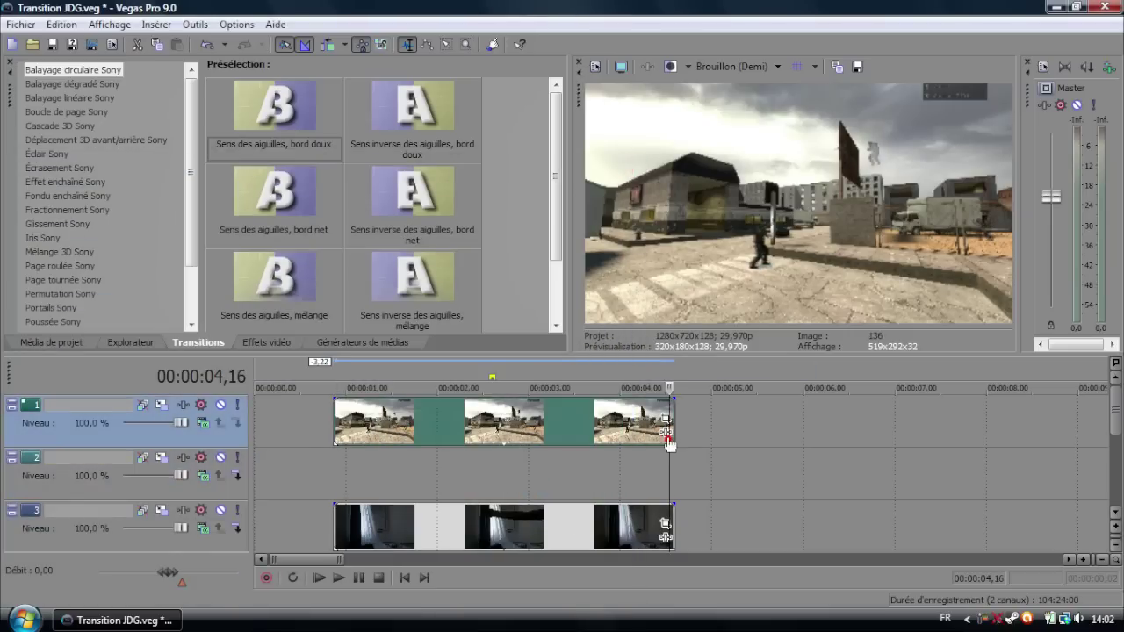
left_click(958, 106)
Move the game clip from track 1 to track 2, aligning its start with the arm clip on track 3
left_click_drag(493, 418, 586, 487)
left_click(648, 538)
left_click(352, 487)
left_click_drag(354, 446, 398, 454)
left_click_drag(510, 489, 671, 489)
left_click_drag(397, 465, 434, 497)
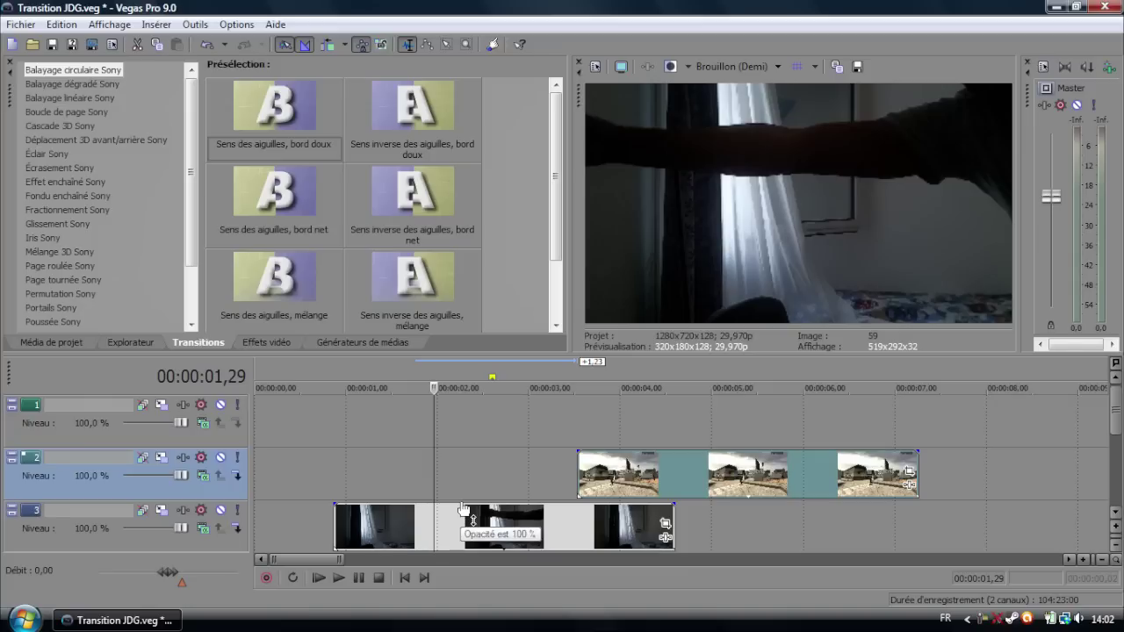
left_click_drag(646, 489, 402, 489)
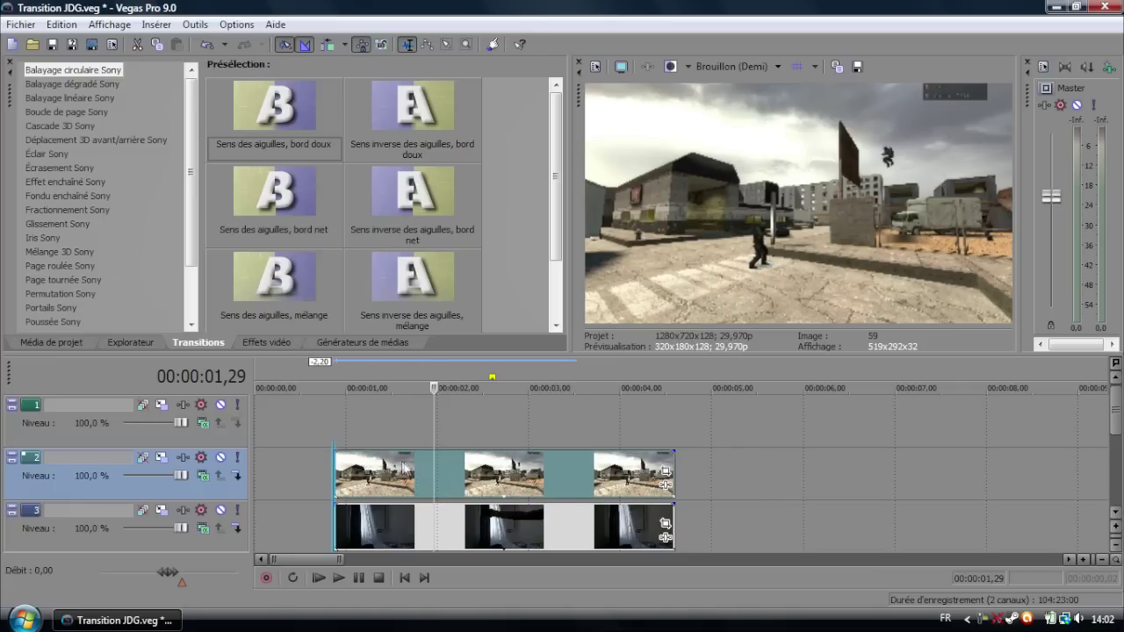
At the start of the track 2 game clip, shift the Pan/Crop frame past the picture's right edge, Centre X about 1950
left_click(665, 474)
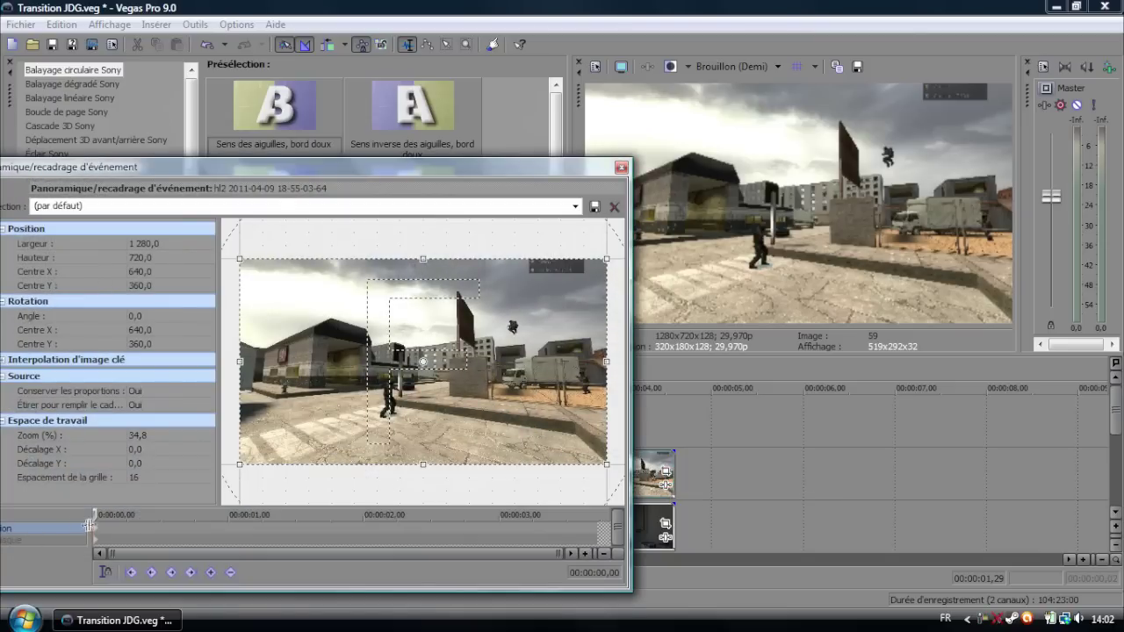
left_click_drag(348, 363, 633, 357)
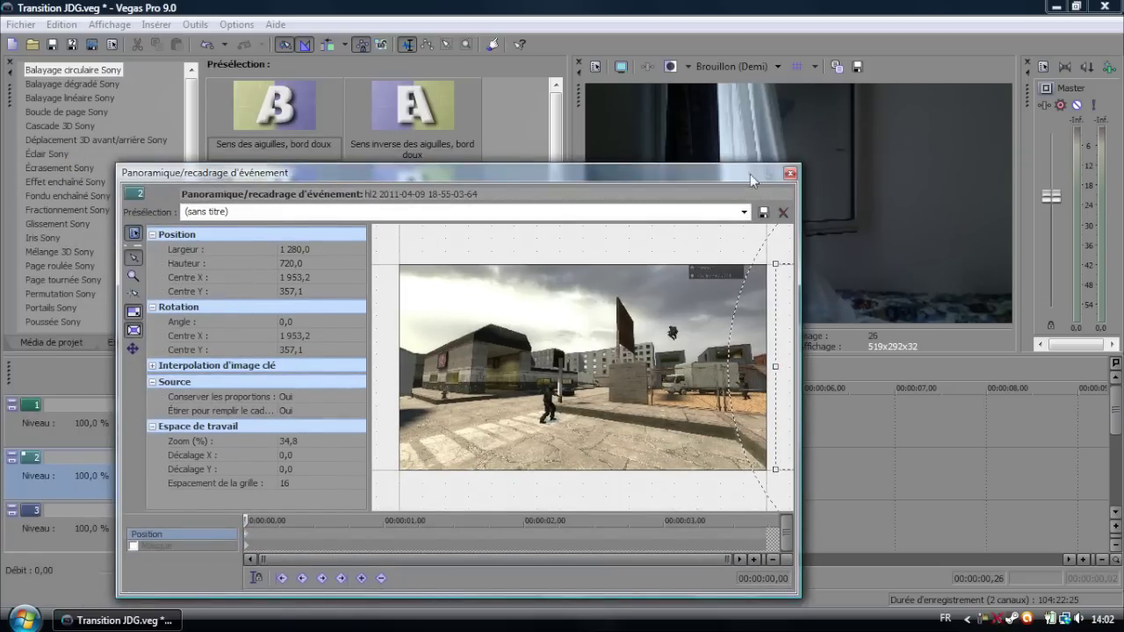
left_click_drag(750, 180, 371, 224)
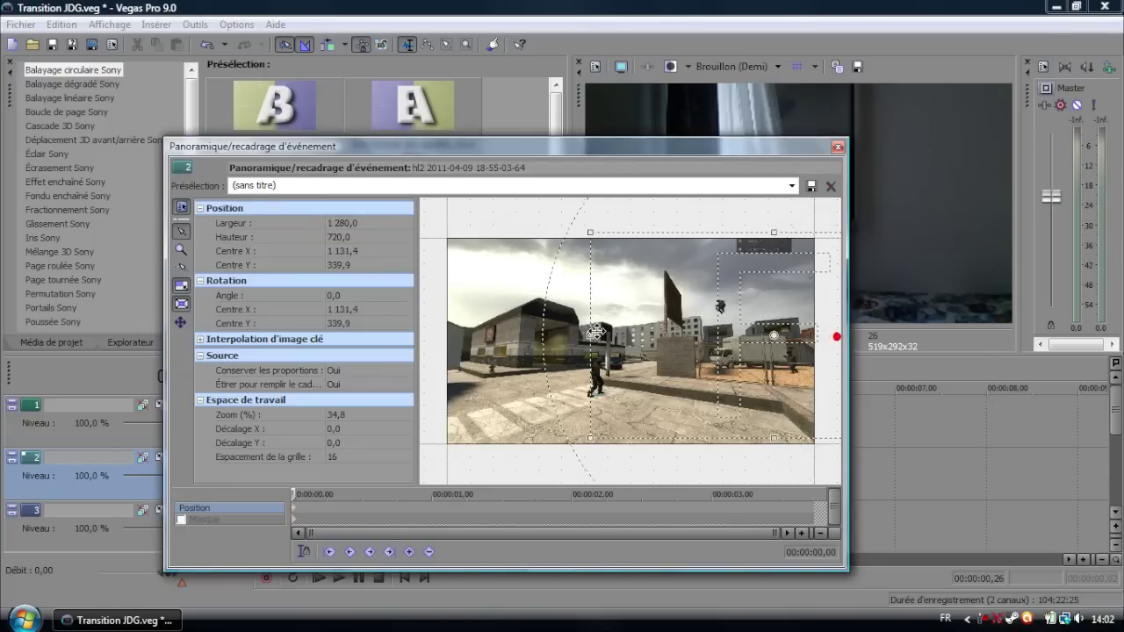
left_click_drag(837, 336, 446, 342)
right_click(446, 344)
left_click(486, 354)
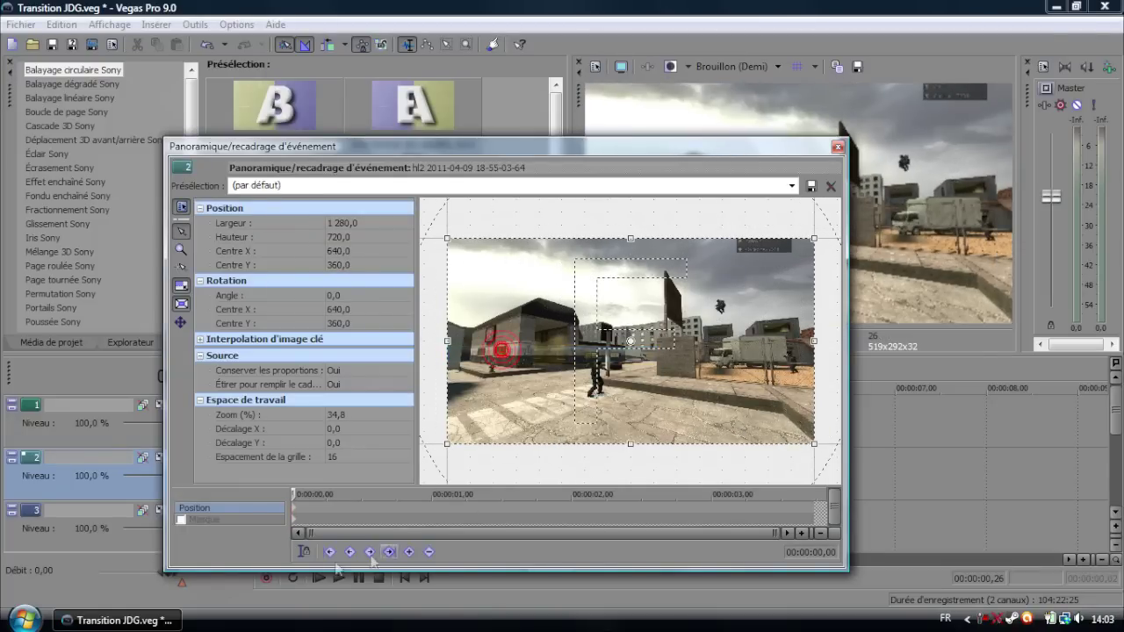
left_click_drag(495, 332, 869, 336)
left_click_drag(637, 151, 403, 172)
Add a Pan/Crop keyframe at 00:00:01,03 with the frame still off the picture, about 1286 by 723
left_click_drag(71, 498, 210, 499)
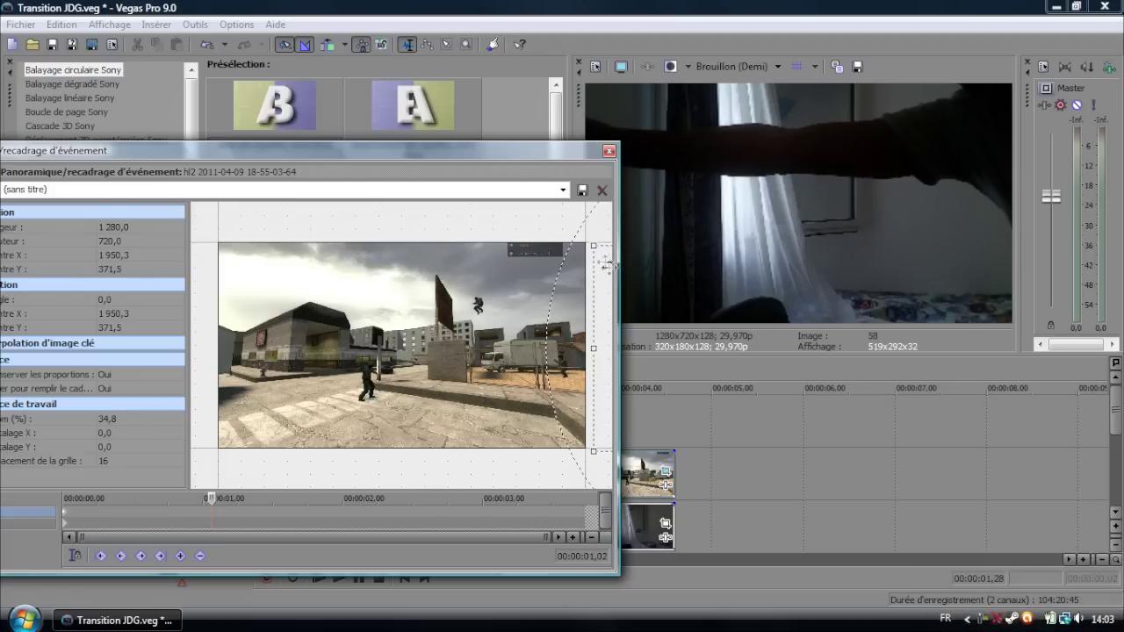
left_click_drag(589, 249, 591, 247)
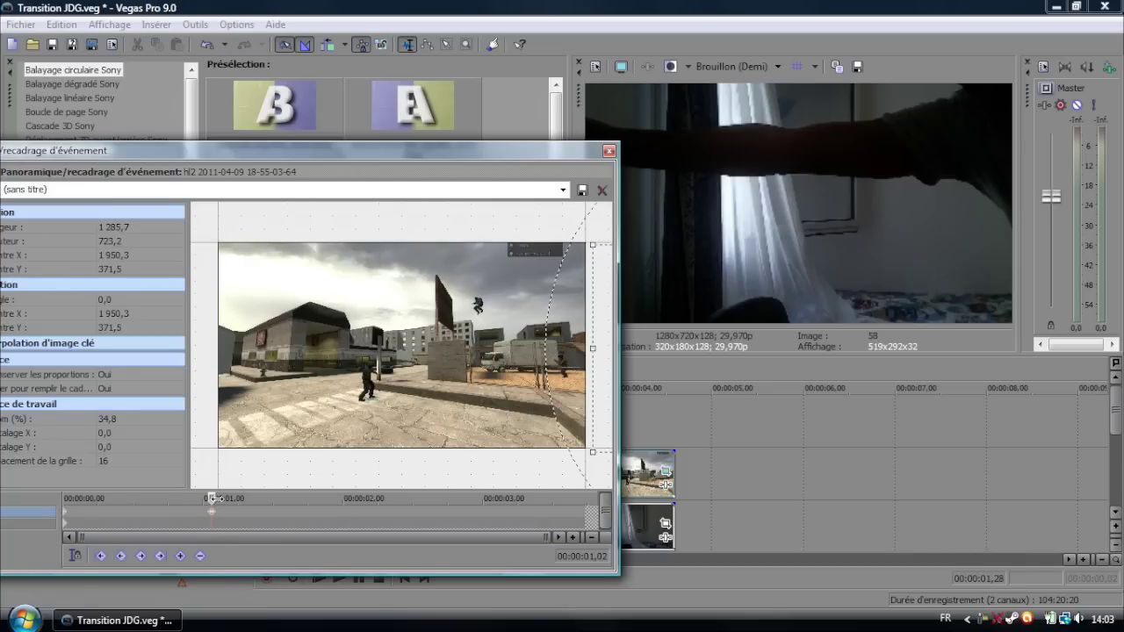
scroll(228, 503, "up", 2)
scroll(325, 516, "up", 2)
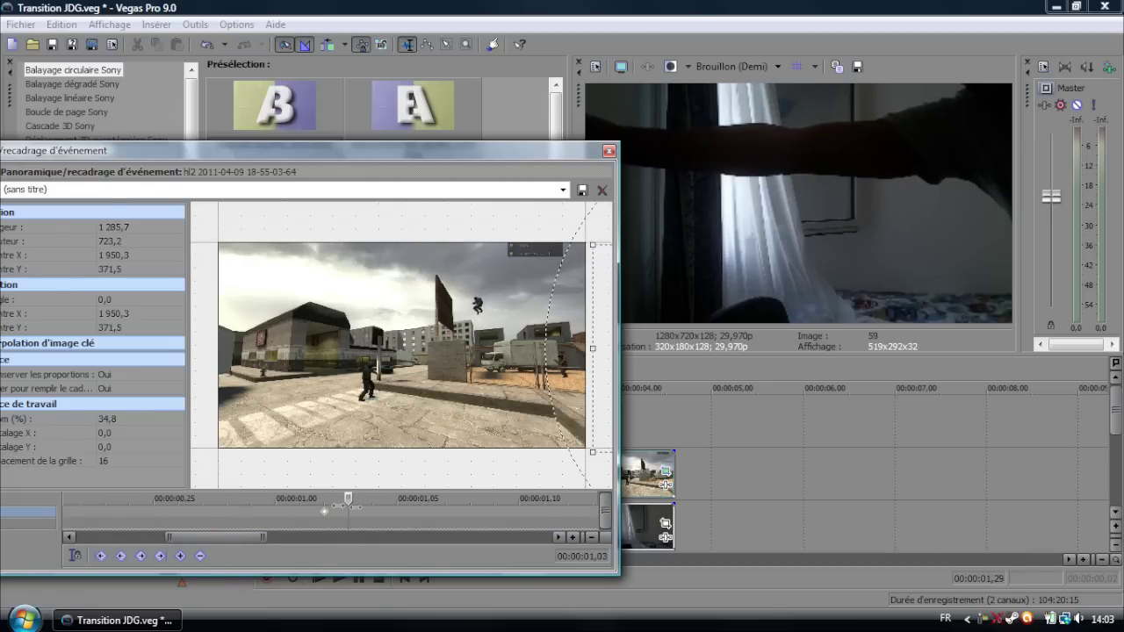
left_click(349, 498)
left_click_drag(327, 506, 398, 497)
left_click_drag(436, 175, 379, 179)
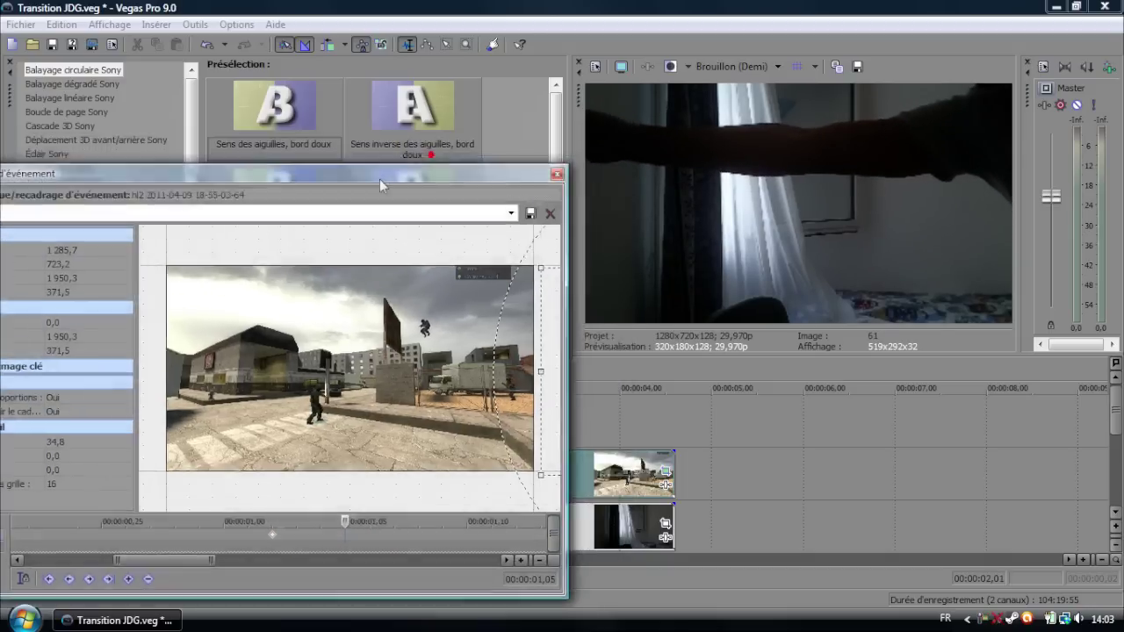
left_click(267, 536)
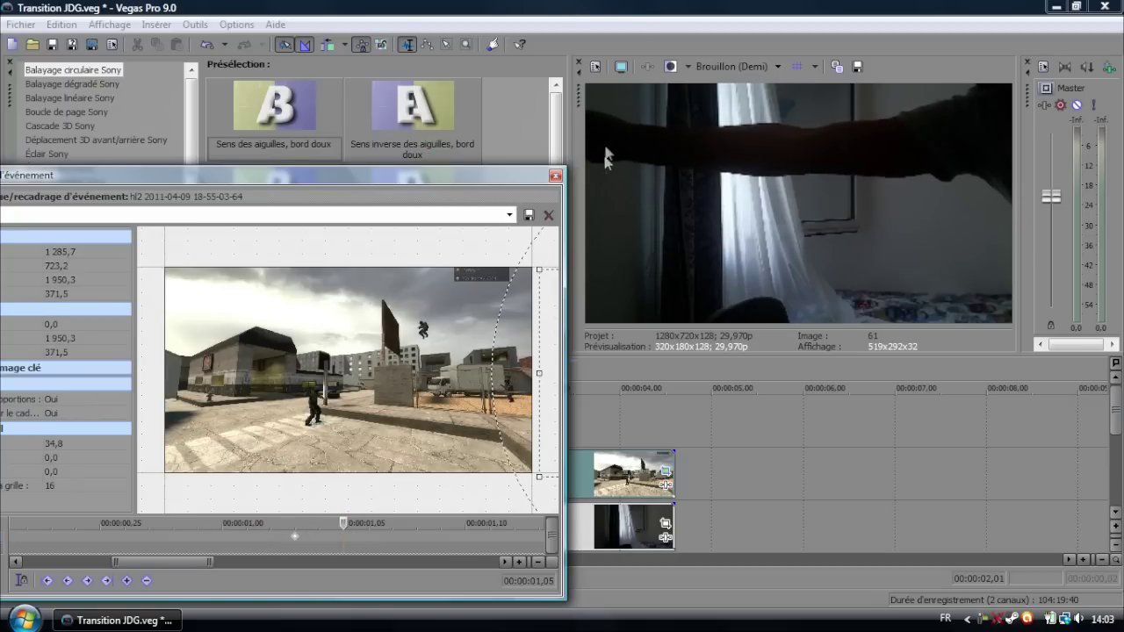
Keyframe the frame edge to the hand at 00:00:01,05 and 00:00:01,06, with Centre X about 1844 and 1827
left_click_drag(553, 333, 523, 334)
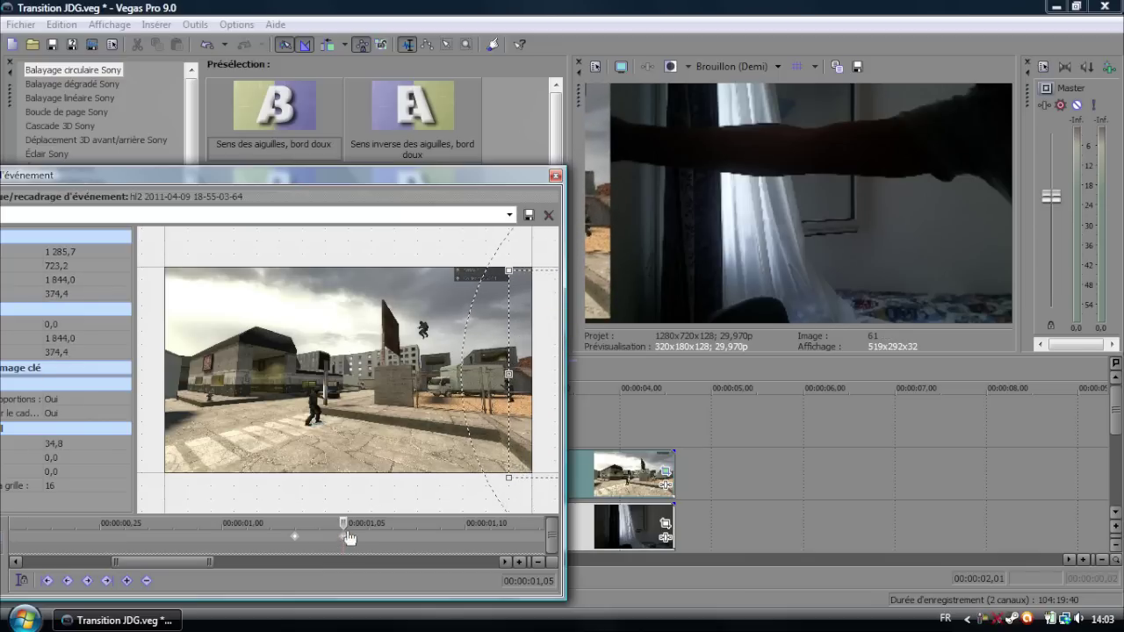
mouse_move(347, 529)
left_mouse_down()
mouse_move(296, 522)
mouse_move(344, 523)
left_mouse_up()
left_click_drag(176, 562, 205, 523)
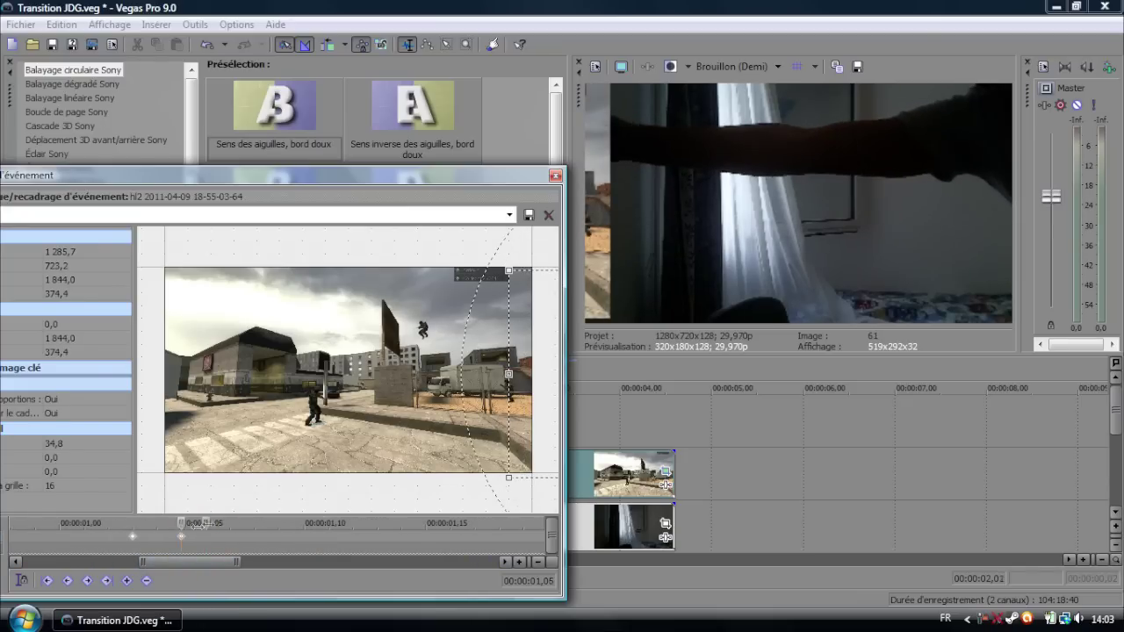
left_click_drag(522, 411, 515, 413)
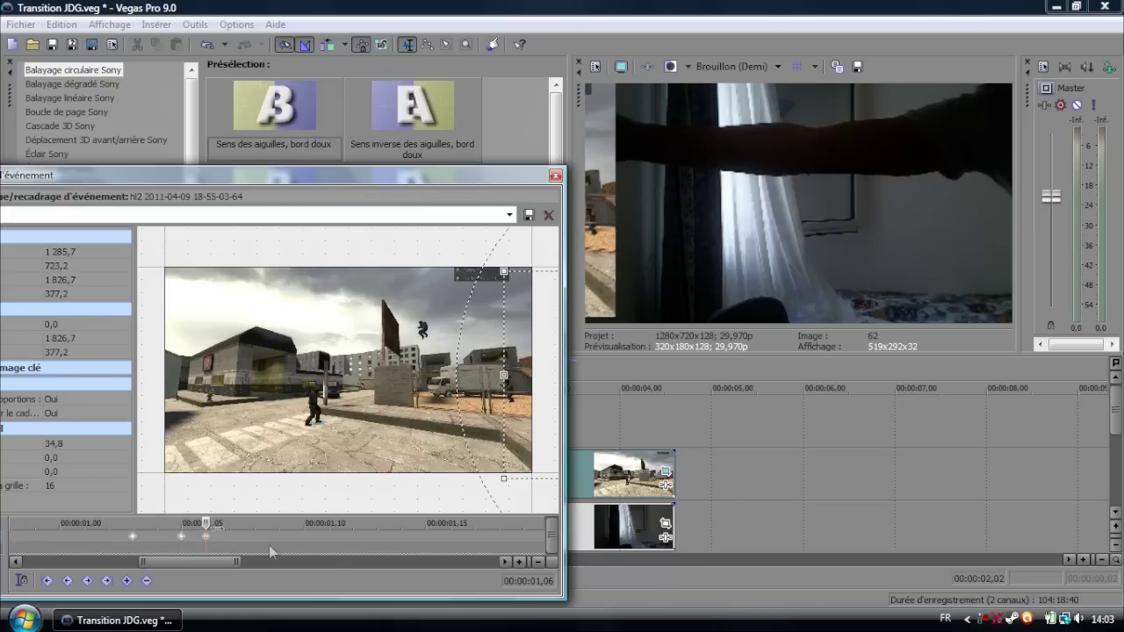
Add a position keyframe at 00:00:01,07, moving the frame to Centre X about 1815 to follow the hand
left_click(219, 523)
left_click_drag(227, 523, 208, 523)
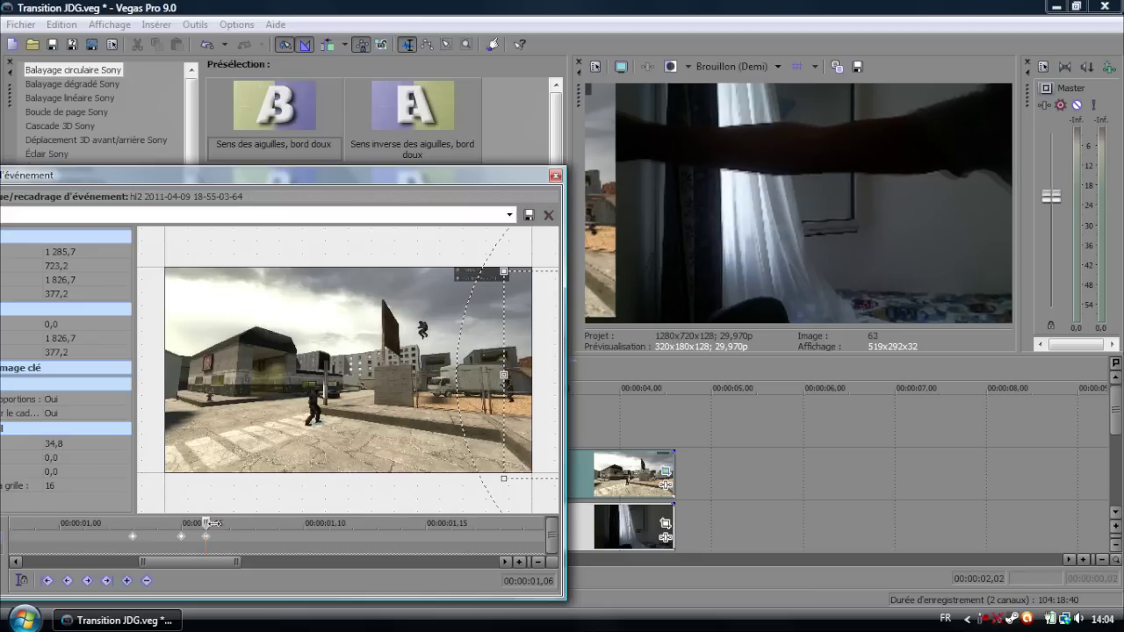
left_click_drag(205, 523, 230, 523)
left_click_drag(533, 332, 527, 332)
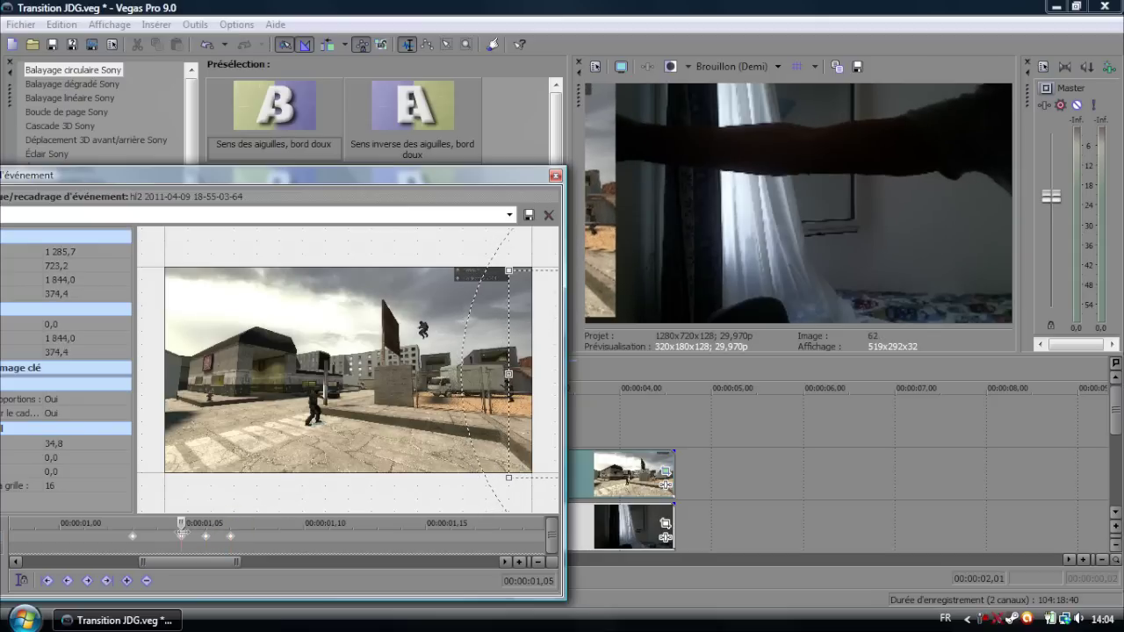
Add a position keyframe at 00:00:01,11 with Centre X about 1629 so the clip's edge meets the hand
left_click(255, 523)
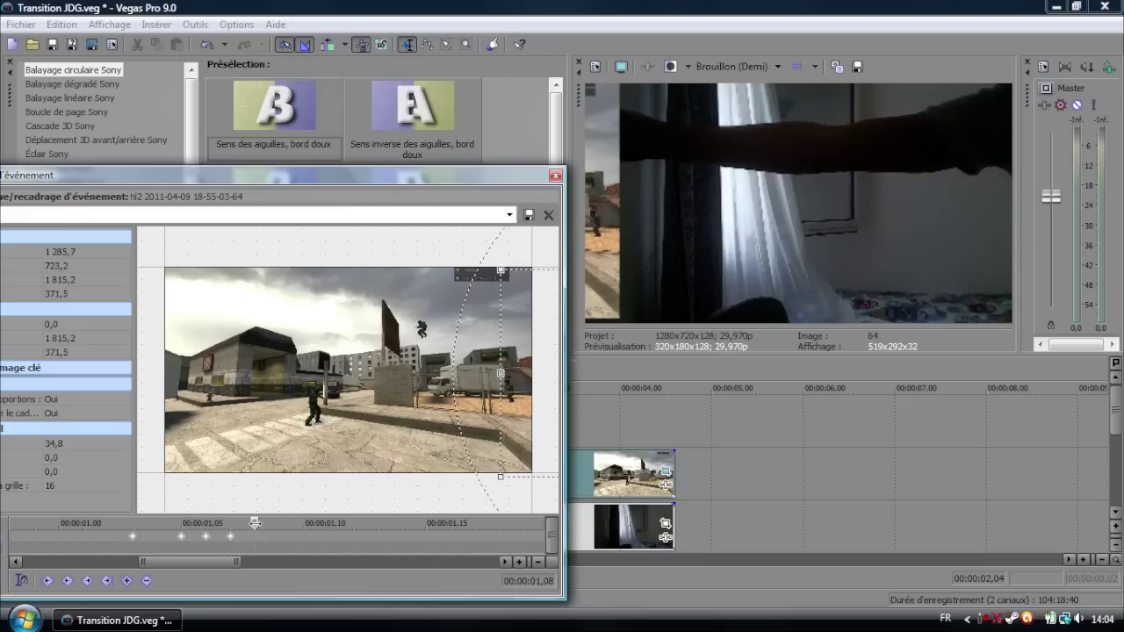
left_click(326, 529)
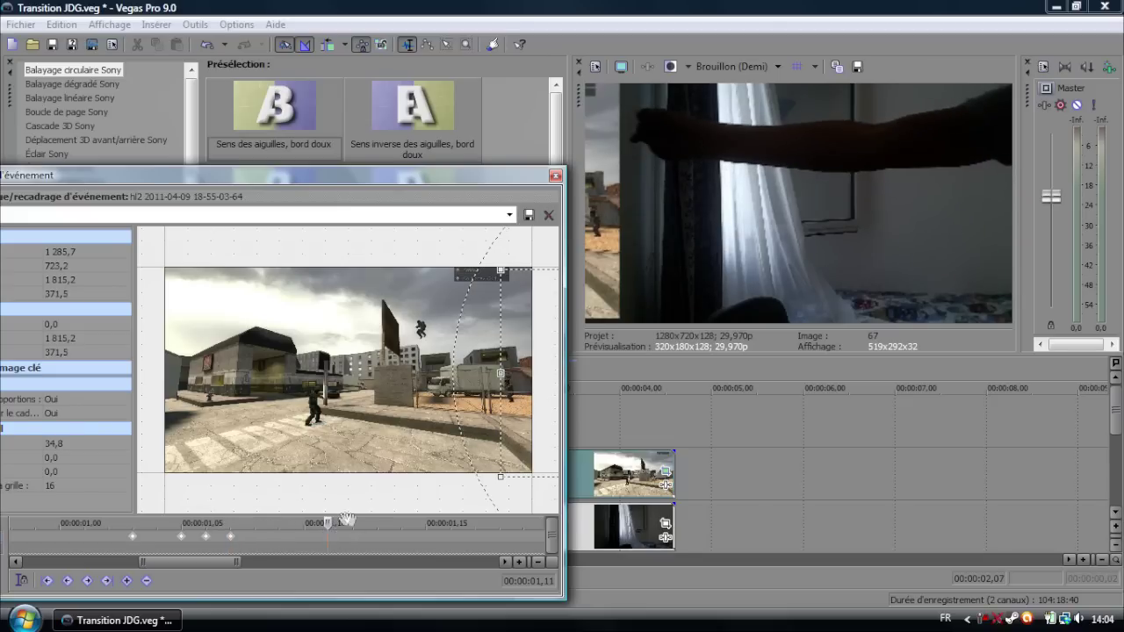
left_click_drag(551, 375, 483, 370)
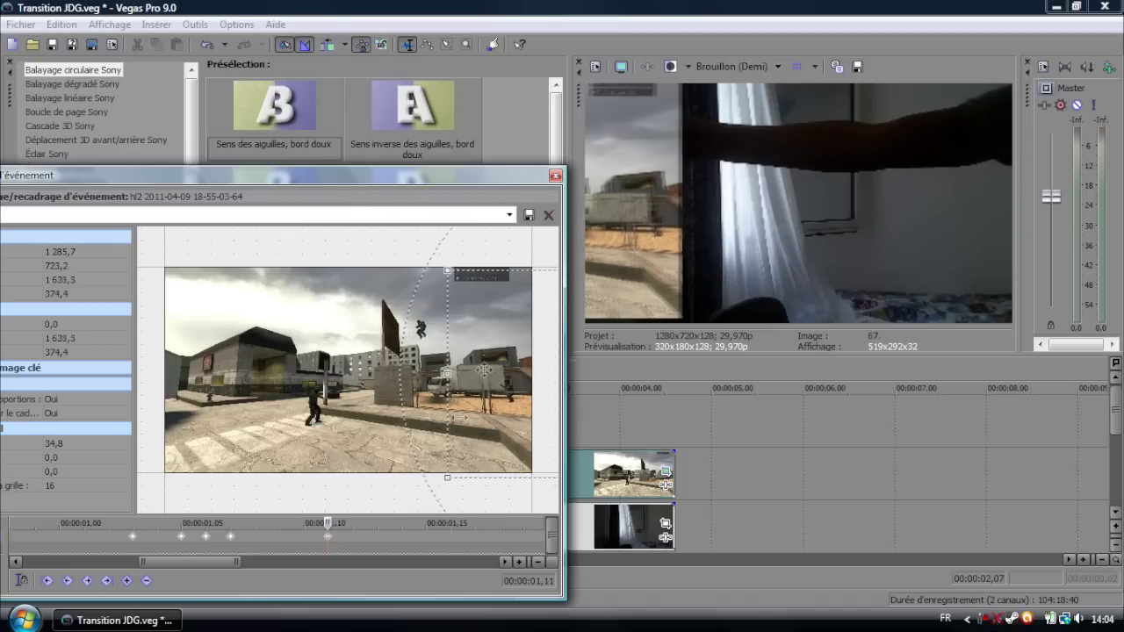
mouse_move(321, 527)
left_mouse_down()
mouse_move(254, 527)
mouse_move(352, 520)
mouse_move(305, 515)
left_mouse_up()
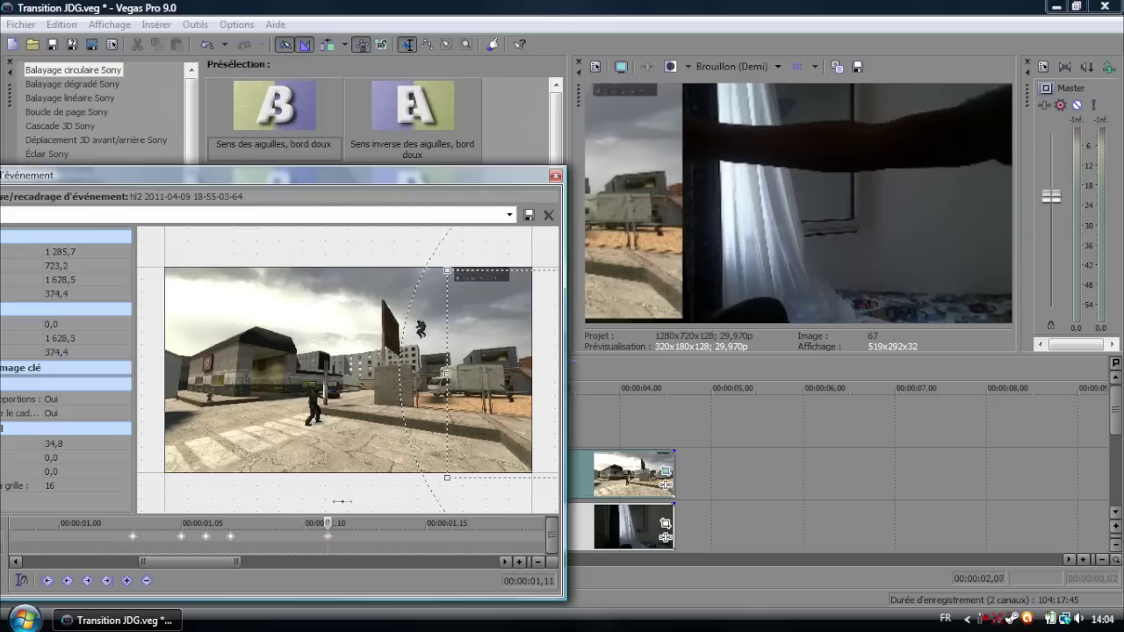
Add a position keyframe at 00:00:01,15 with Centre X about 1433, keeping the clip's edge at the hand
left_click_drag(205, 562, 235, 564)
left_click_drag(159, 523, 231, 521)
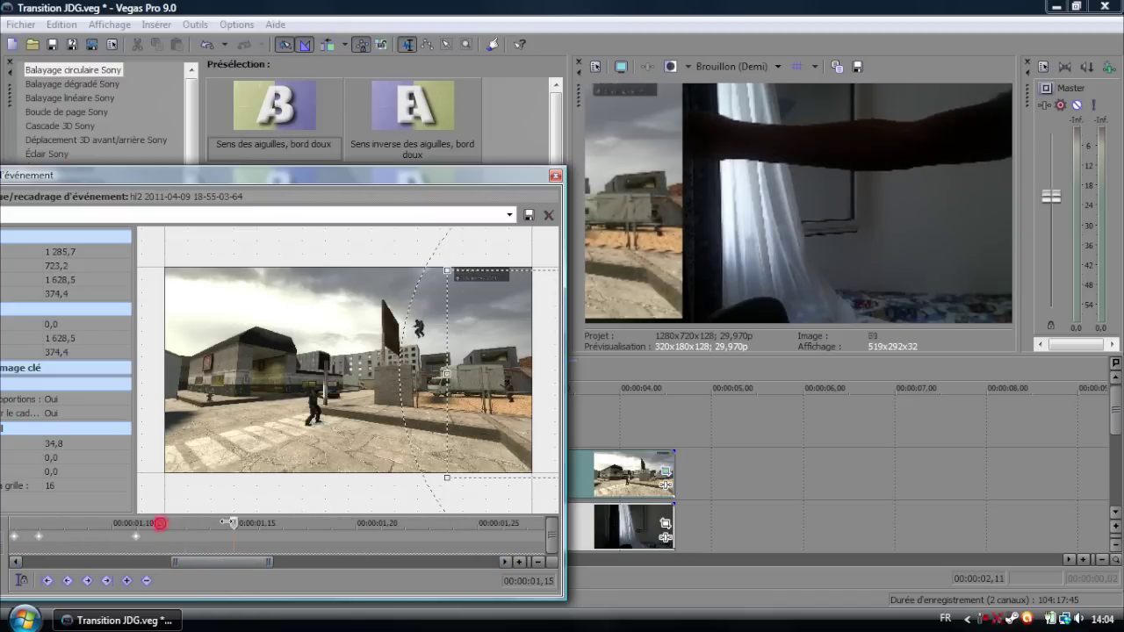
left_click_drag(508, 380, 451, 384)
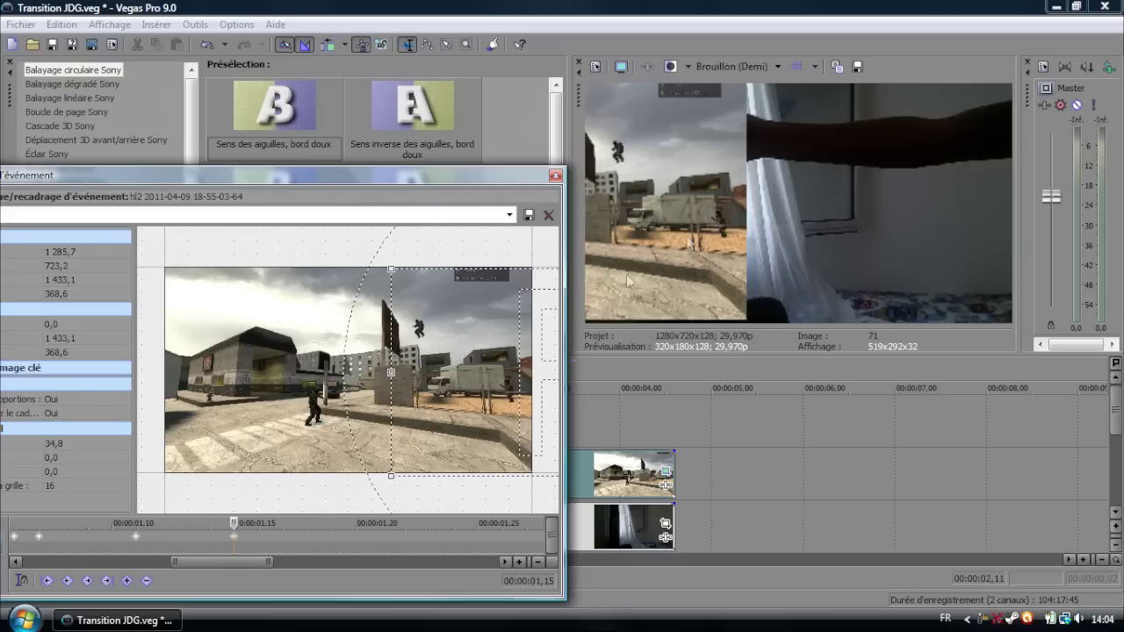
left_click_drag(247, 524, 216, 525)
left_click(230, 532)
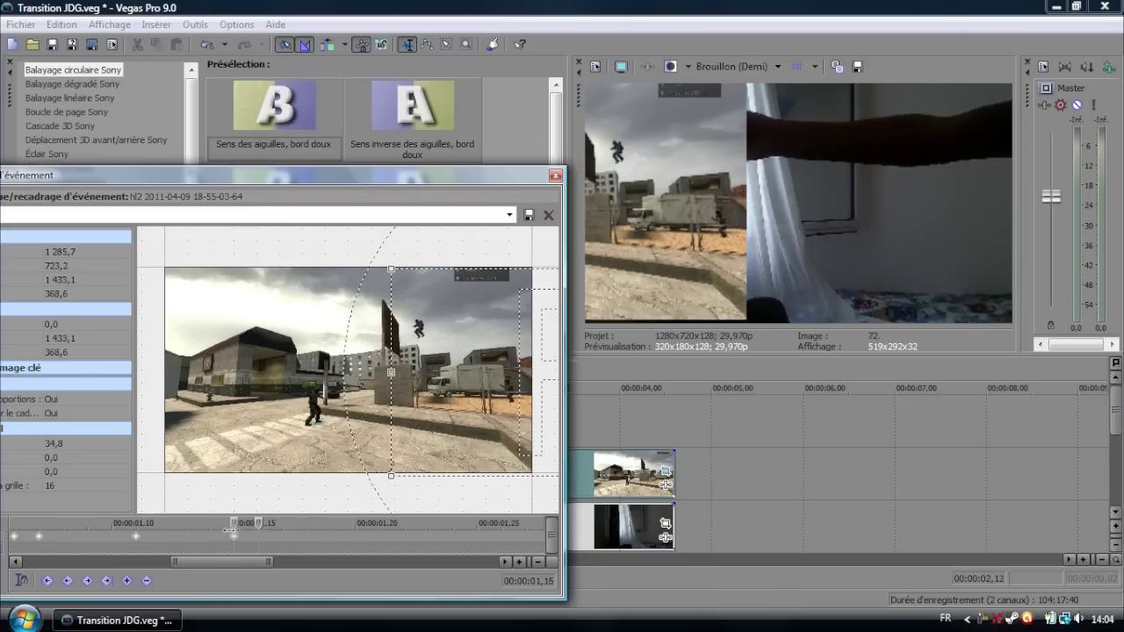
Add position keyframes at 00:00:01,16 and 00:00:01,17 following the hand, the second with Centre X about 1407
left_click(256, 529)
left_click_drag(443, 428, 432, 427)
mouse_move(264, 525)
left_mouse_down()
mouse_move(247, 521)
mouse_move(300, 532)
mouse_move(360, 524)
mouse_move(263, 524)
mouse_move(285, 523)
left_mouse_up()
left_click_drag(526, 384, 530, 387)
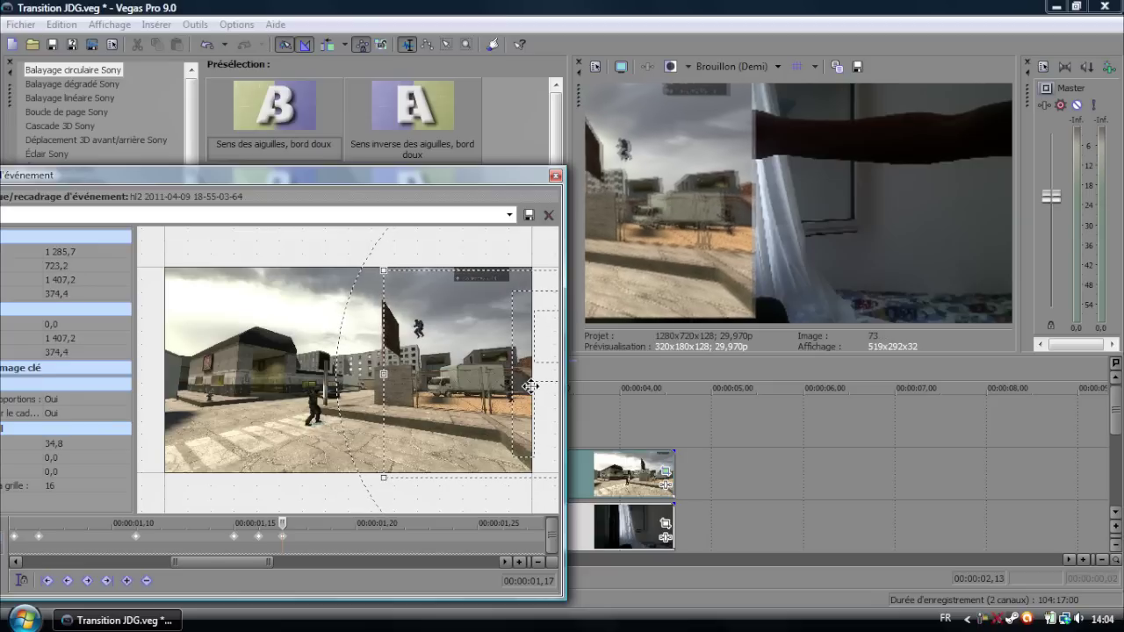
Add position keyframes at 00:00:01,18 and 00:00:01,19 with Centre X about 1390 and 1399
left_click_drag(281, 519, 304, 523)
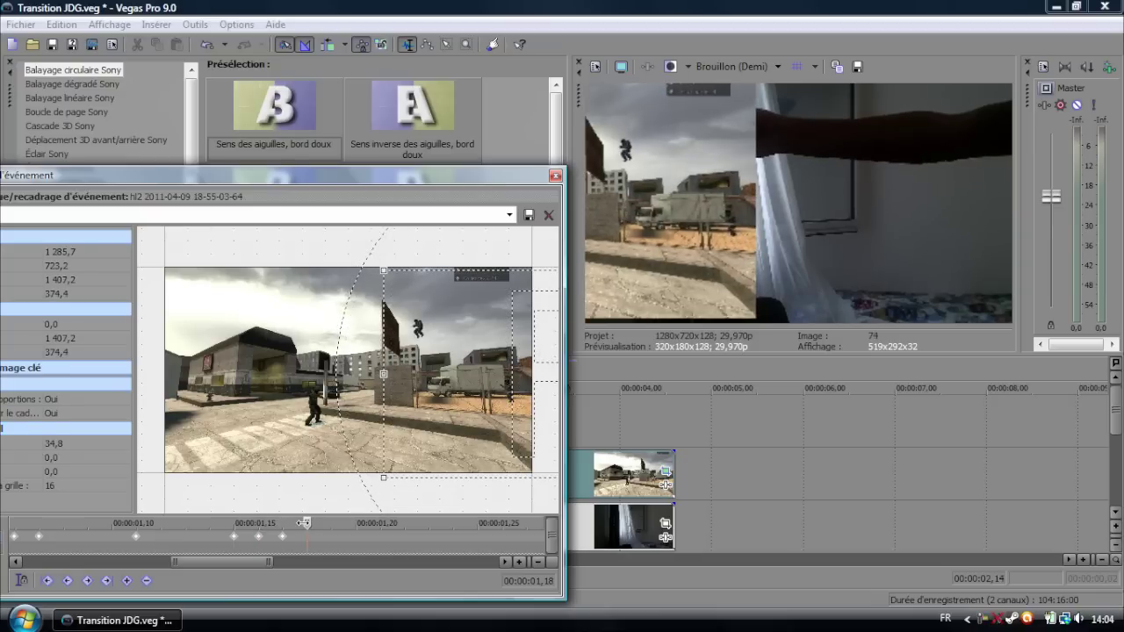
left_click_drag(468, 420, 464, 420)
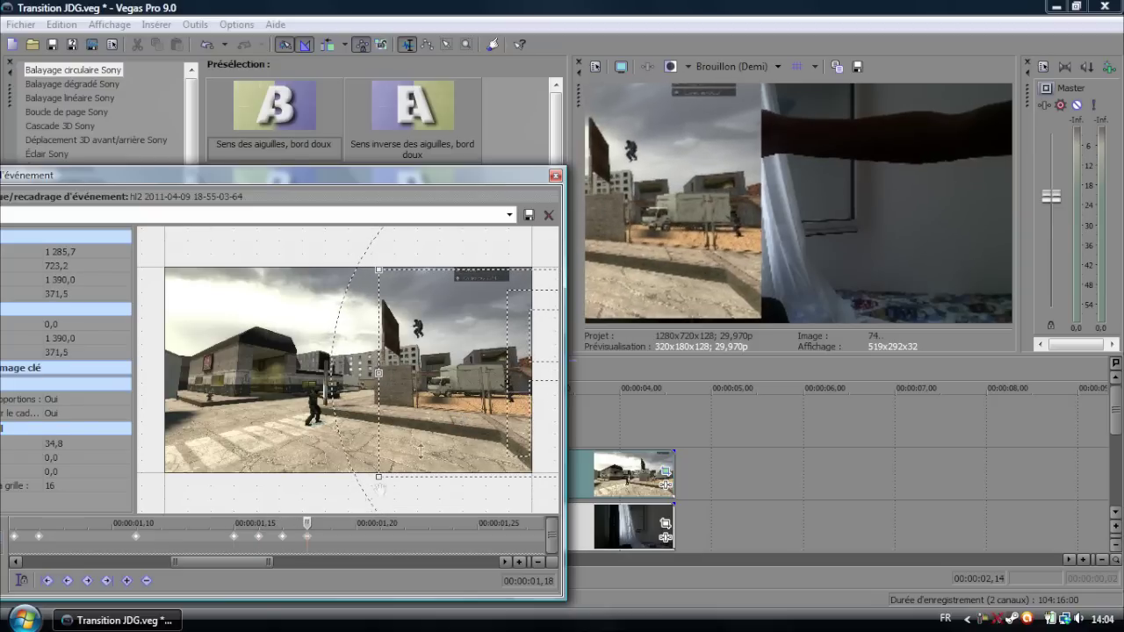
left_click_drag(312, 522, 327, 522)
left_click_drag(523, 439, 526, 440)
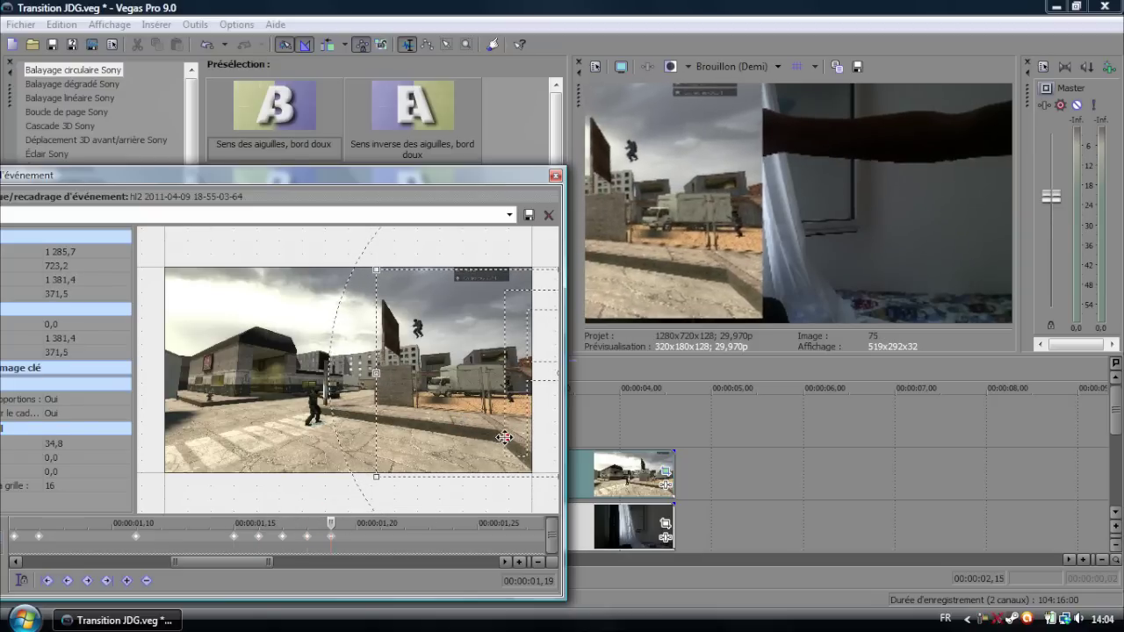
Add position keyframes at 00:00:01,20 and 00:00:01,21 following the hand, the second with Centre X about 1399
left_click_drag(328, 522, 352, 521)
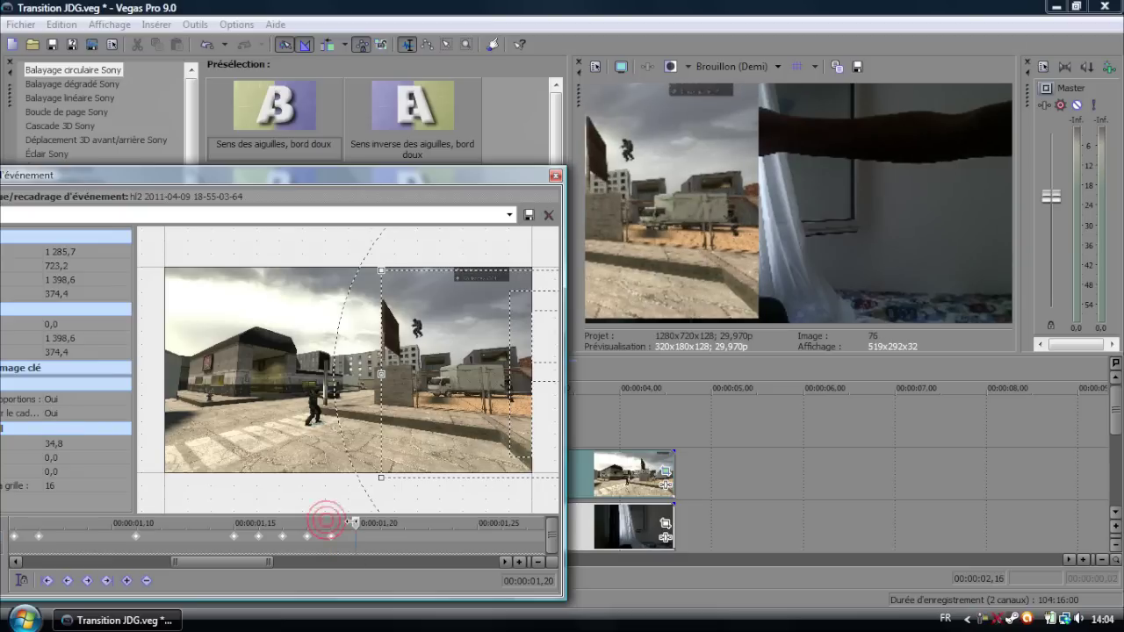
left_click_drag(501, 424, 503, 425)
left_click_drag(360, 523, 380, 521)
left_click_drag(492, 424, 490, 425)
Add a position keyframe at 00:00:01,22 with Centre X about 1413, and undo the accidental rotation of the crop frame
left_click_drag(381, 521, 403, 523)
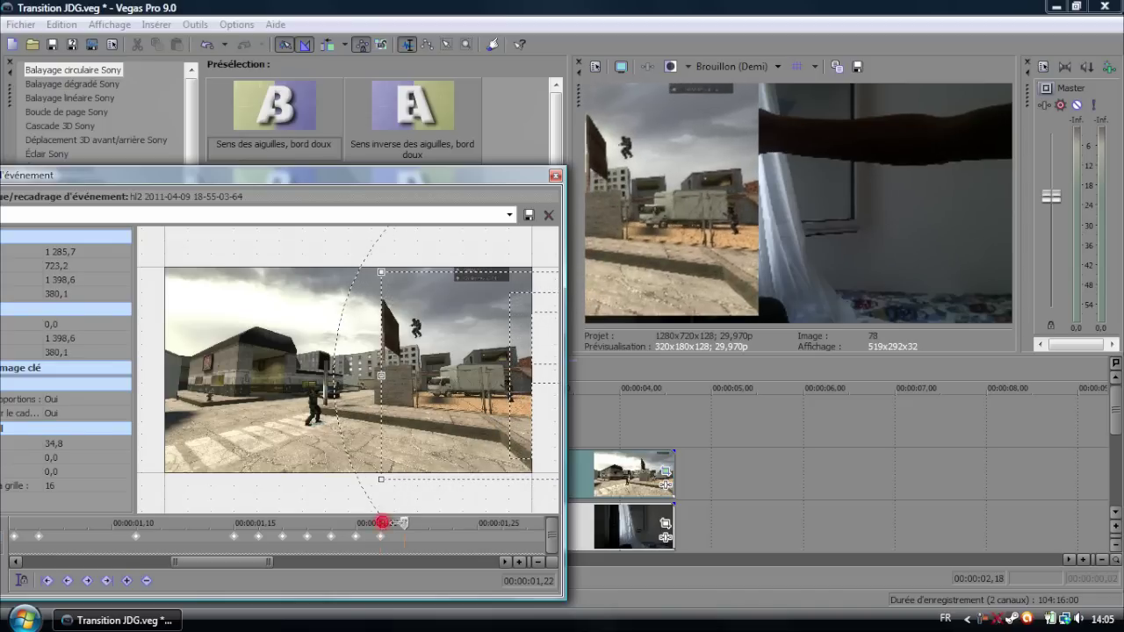
left_click_drag(500, 413, 504, 414)
left_click_drag(403, 511, 408, 514)
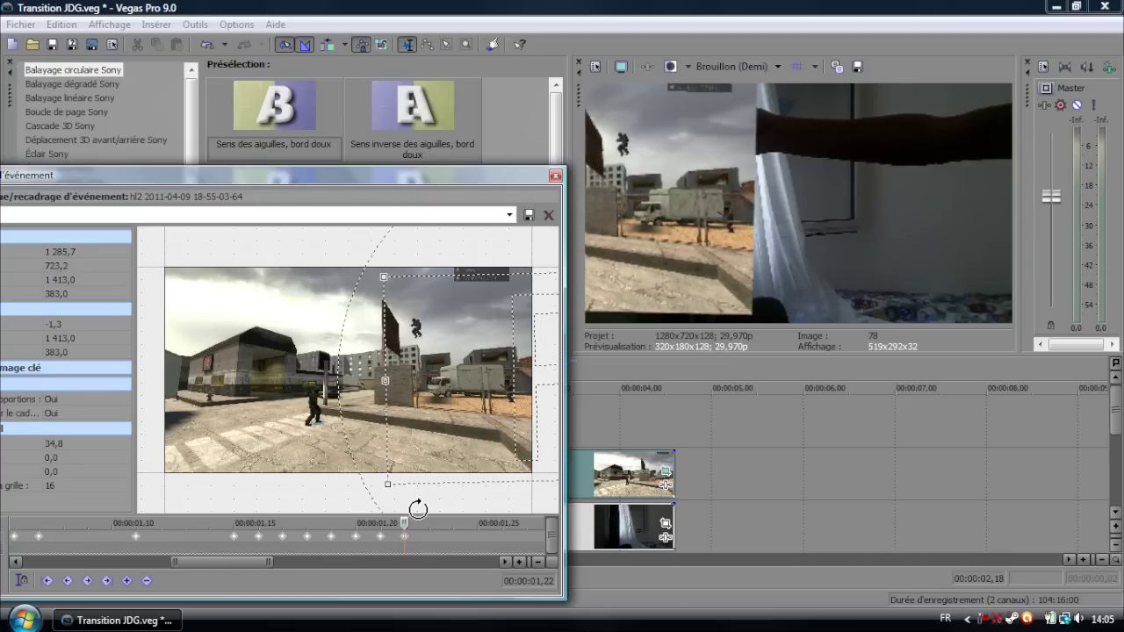
key("ctrl+z")
left_click(251, 542)
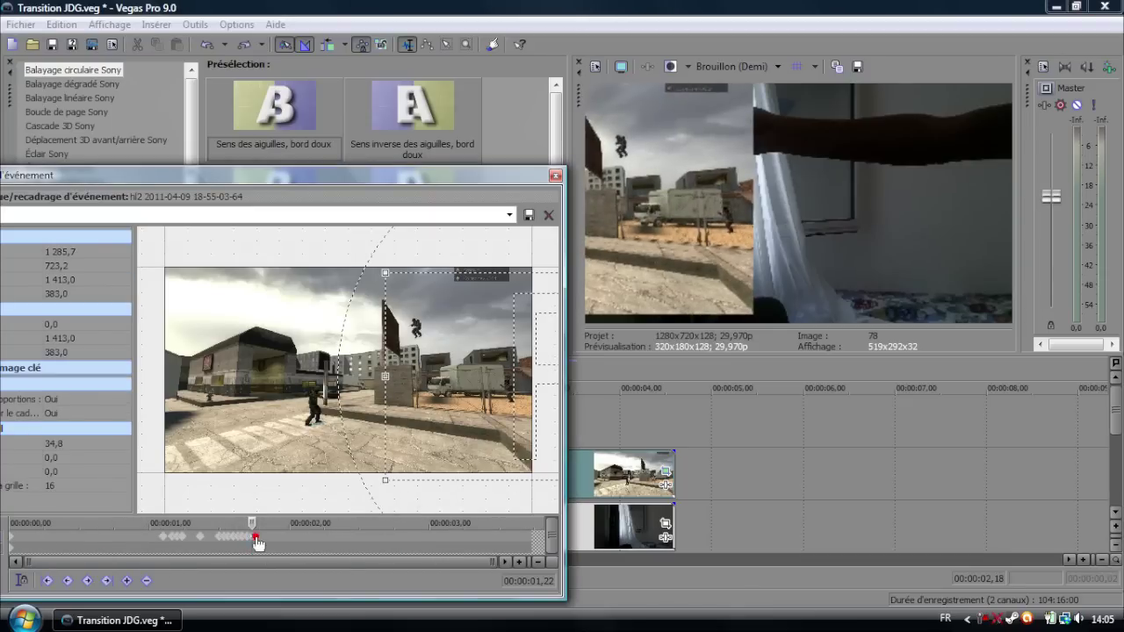
Add a position keyframe at 00:00:01,23 with Centre X about 1413 and Centre Y about 389
scroll(256, 538, "up", 5)
scroll(276, 492, "down", 3)
scroll(272, 542, "up", 8)
scroll(297, 450, "down", 1)
left_click_drag(283, 522, 301, 523)
left_click_drag(467, 331, 466, 334)
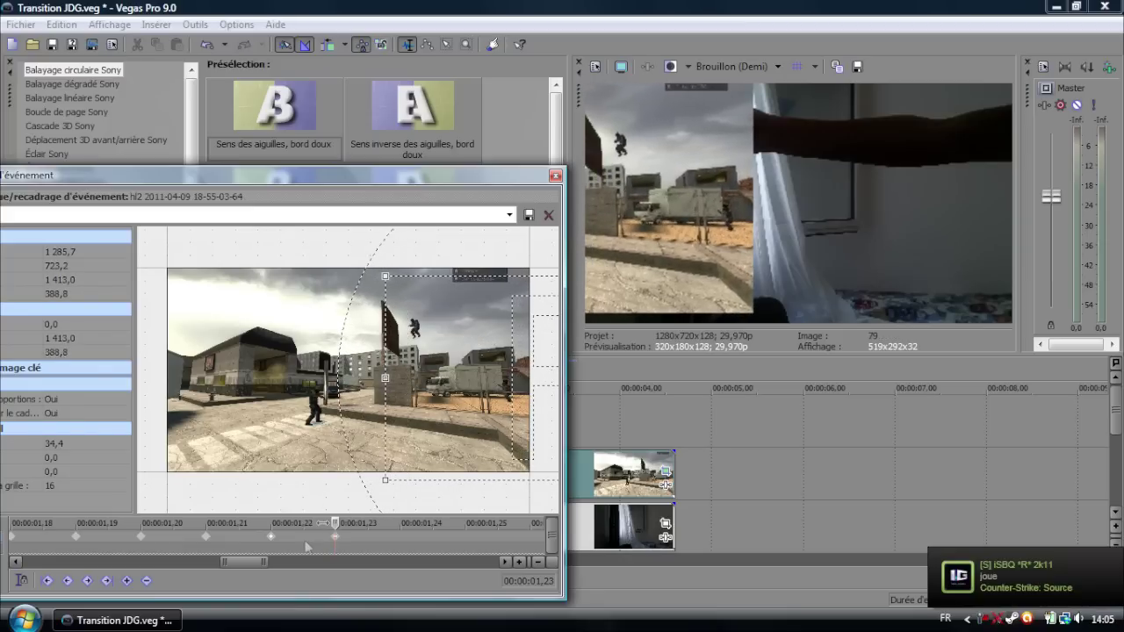
Add position keyframes at 00:00:01,25 and 00:00:01,28 with Centre X about 1457 and 1500
left_click_drag(335, 523, 465, 523)
mouse_move(452, 375)
left_mouse_down()
mouse_move(493, 373)
mouse_move(465, 372)
left_mouse_up()
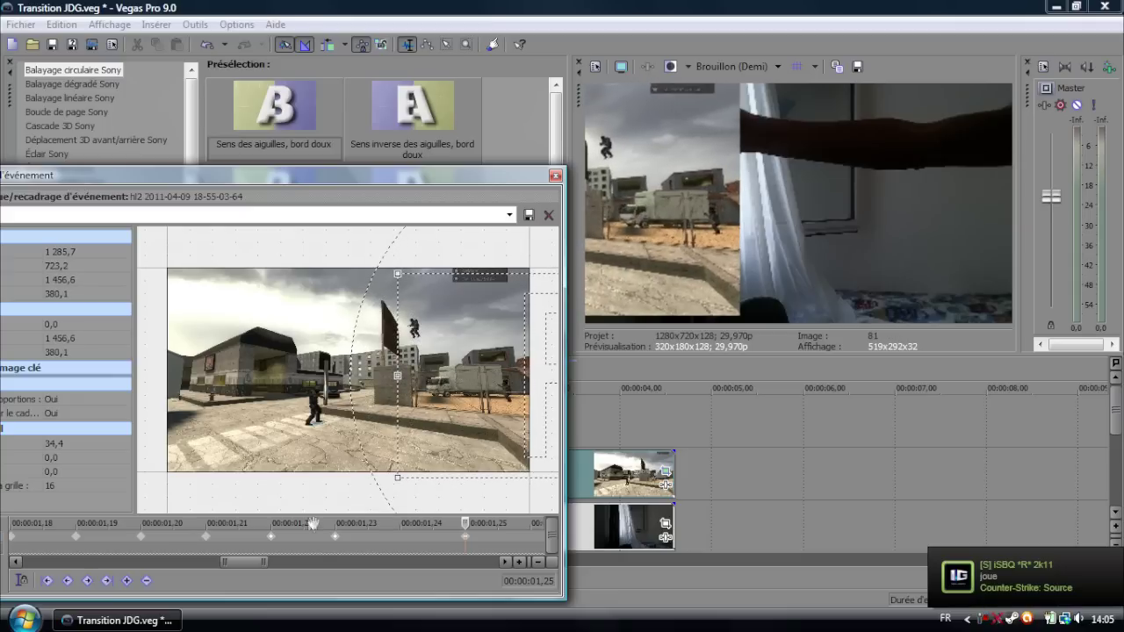
left_click_drag(260, 560, 268, 561)
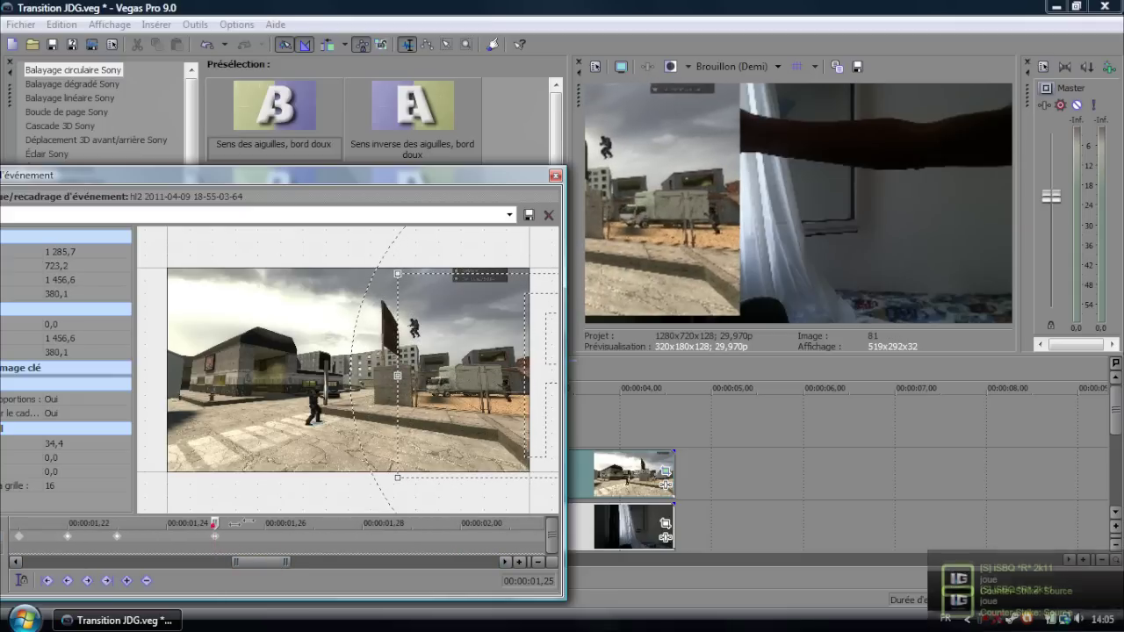
left_click_drag(213, 526, 352, 519)
mouse_move(446, 394)
left_mouse_down()
mouse_move(475, 397)
mouse_move(458, 395)
left_mouse_up()
Add position keyframes at 00:00:02,00 and 00:00:02,03 with Centre X about 1515, Centre Y about 377 and 389
left_click_drag(281, 562, 354, 528)
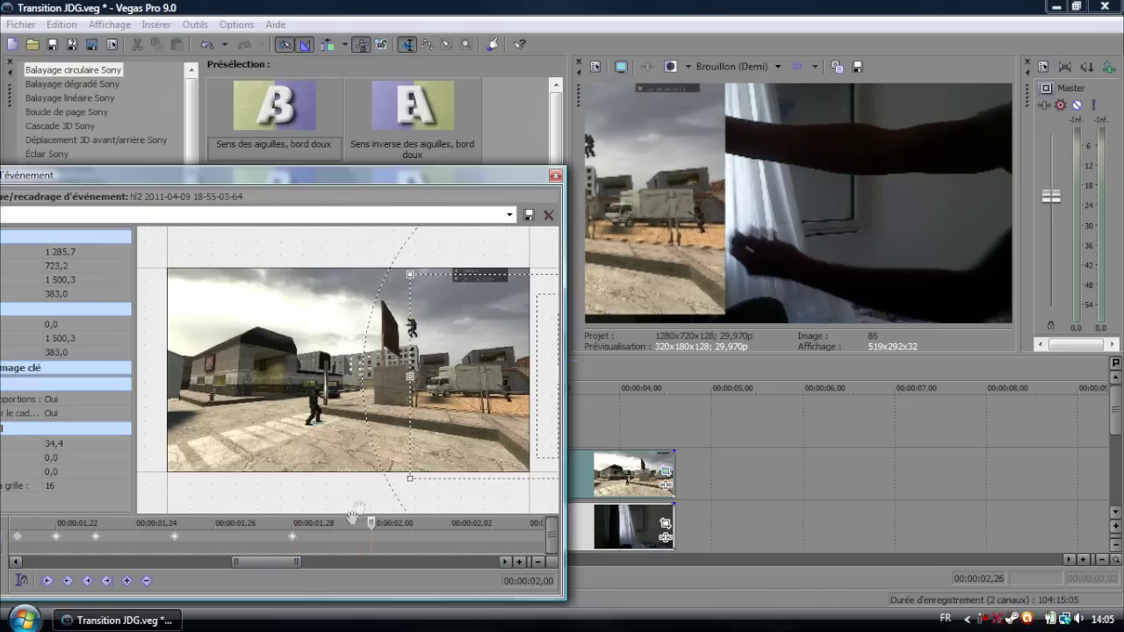
mouse_move(462, 398)
left_mouse_down()
mouse_move(466, 385)
mouse_move(467, 396)
left_mouse_up()
left_click_drag(279, 562, 301, 562)
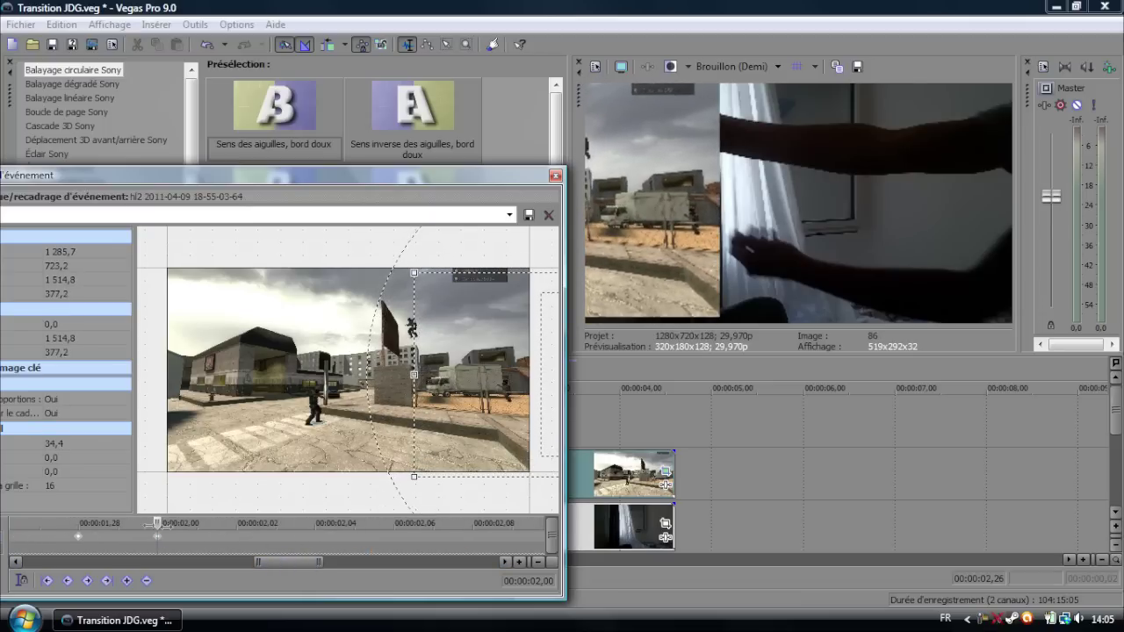
left_click_drag(166, 525, 264, 524)
left_click_drag(496, 396, 497, 400)
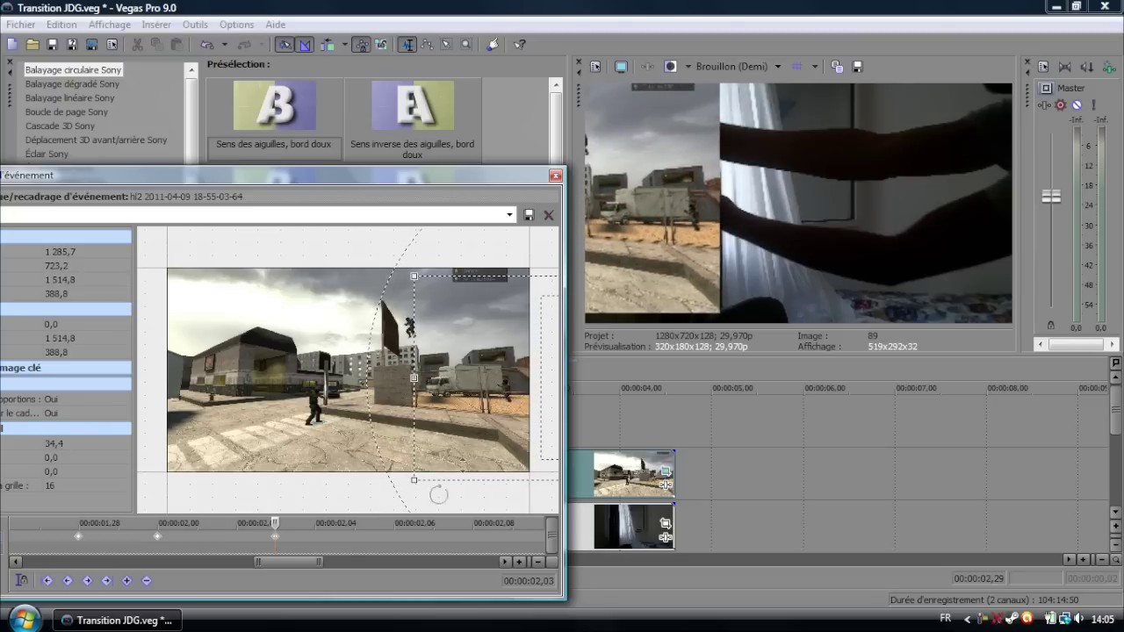
Add a position keyframe at 00:00:02,06 with Centre X about 1561 so the clip's edge stays at the hands
left_click_drag(299, 564, 323, 565)
left_click_drag(43, 521, 163, 523)
left_click_drag(507, 386, 521, 387)
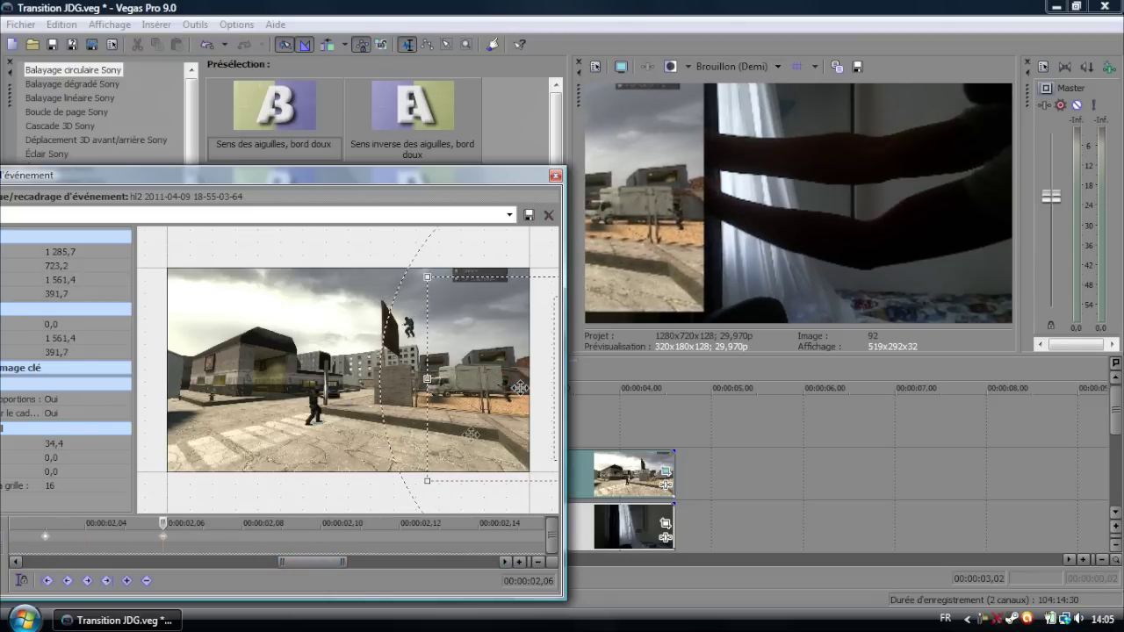
Add position keyframes at 00:00:02,11 and 00:00:02,15 matching the hands, the first with Centre X about 1550
left_click_drag(296, 561, 308, 561)
left_click_drag(46, 525, 161, 516)
left_click(242, 524)
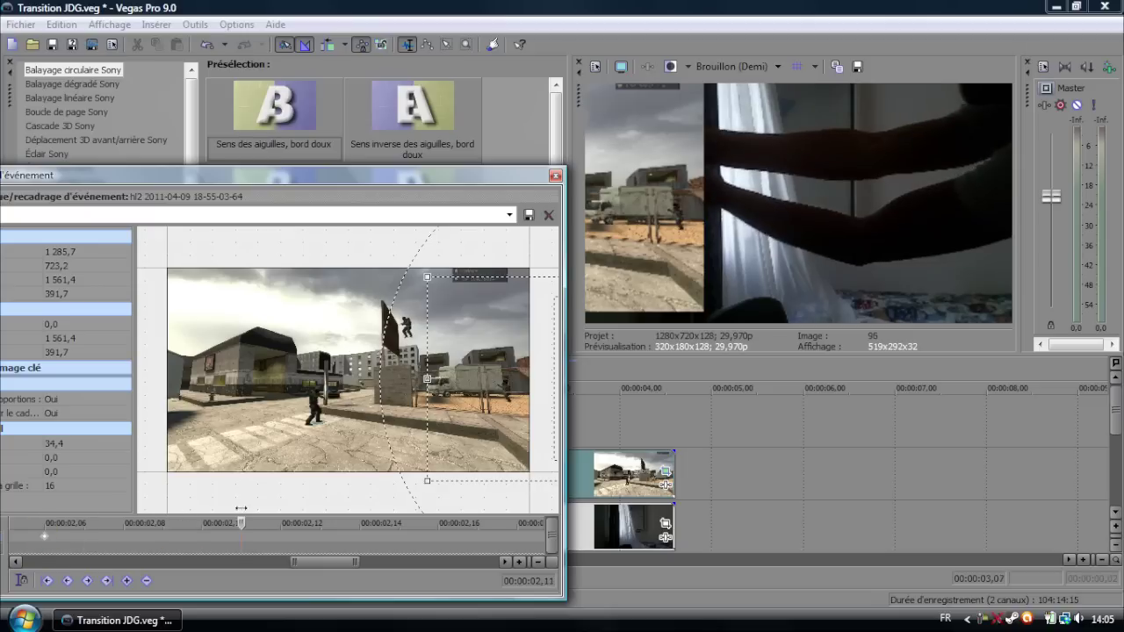
left_click_drag(507, 397, 503, 397)
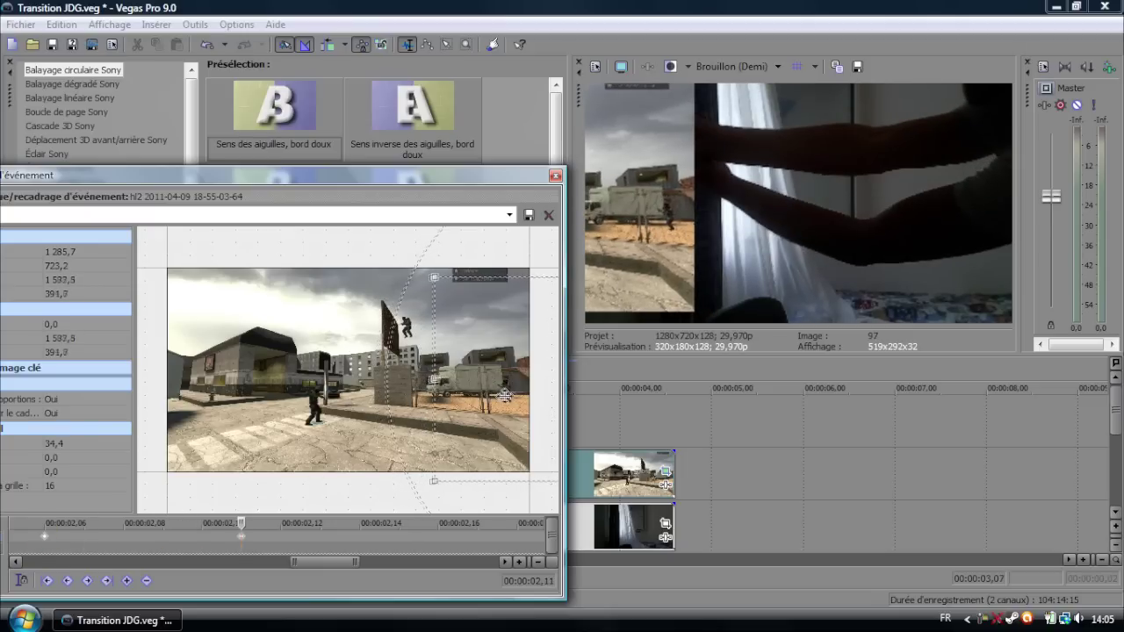
left_click_drag(243, 524, 399, 524)
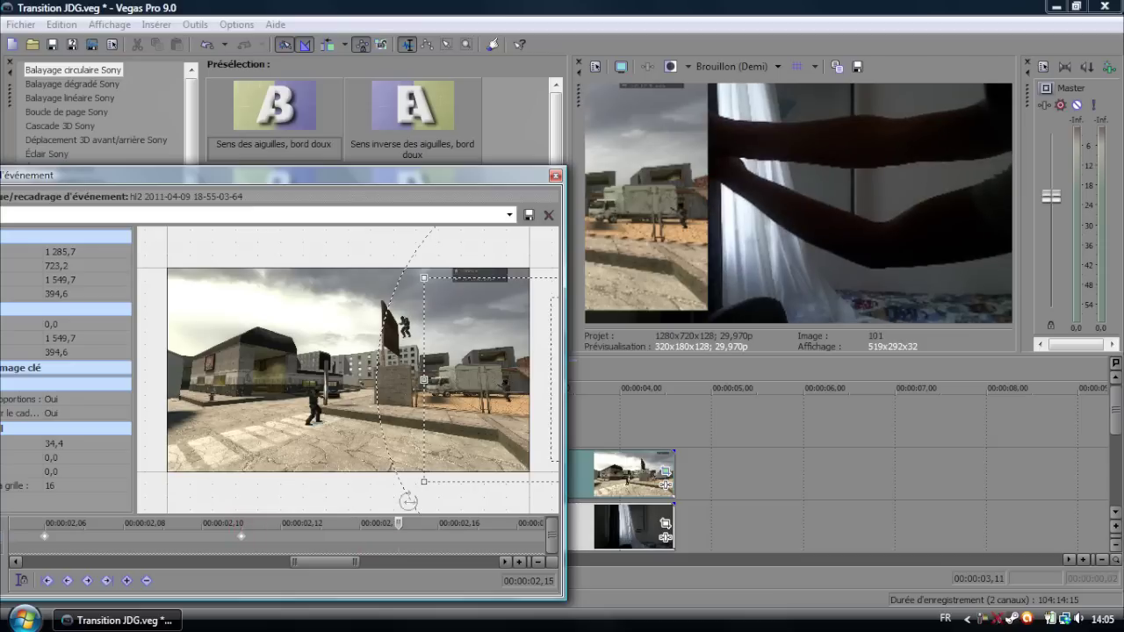
left_click_drag(462, 399, 457, 398)
Add position keyframes at 00:00:02,21 and 00:00:02,25, pulling the game clip further across the picture with the hands
left_click_drag(344, 558, 357, 560)
left_click_drag(269, 524, 468, 524)
left_click_drag(492, 471, 507, 471)
left_click_drag(497, 395, 432, 400)
left_click_drag(334, 563, 374, 563)
left_click_drag(153, 524, 295, 525)
left_click_drag(395, 408, 307, 401)
Add a final keyframe at 00:00:02,28 and restore the crop frame so the game clip fills the whole picture
left_click_drag(364, 559, 371, 560)
left_click_drag(229, 525, 333, 529)
left_click_drag(444, 456, 352, 404)
left_click_drag(364, 564, 363, 566)
right_click(389, 391)
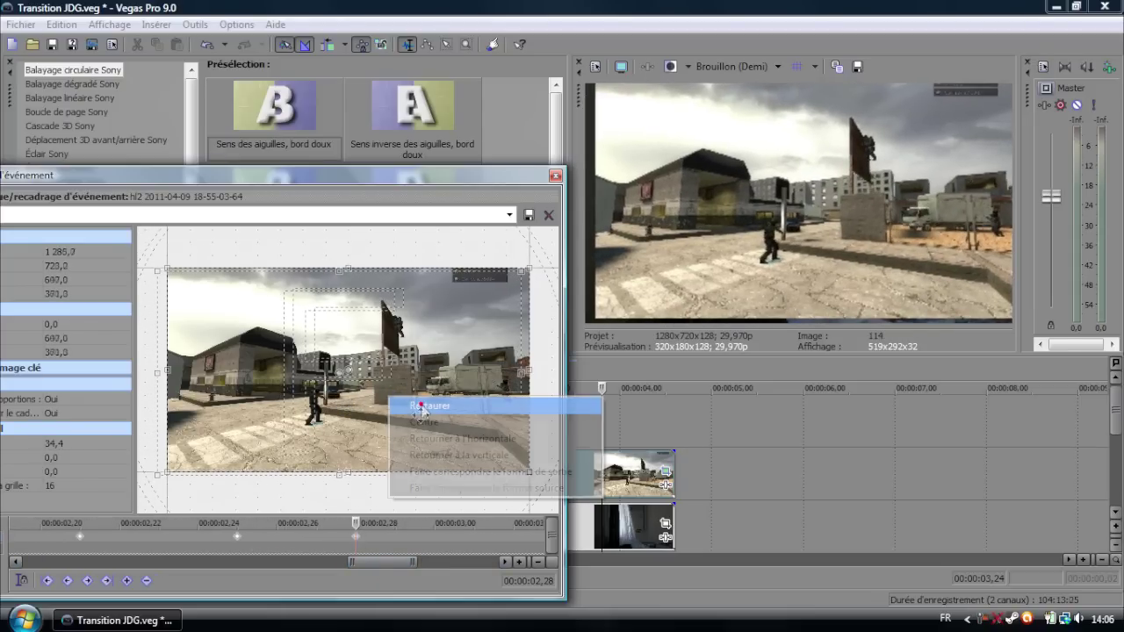
left_click(421, 406)
Review the clip's movement against the hands by going back through the Pan/Crop keyframes
mouse_move(328, 527)
left_mouse_down()
mouse_move(276, 527)
mouse_move(316, 528)
mouse_move(321, 545)
left_mouse_up()
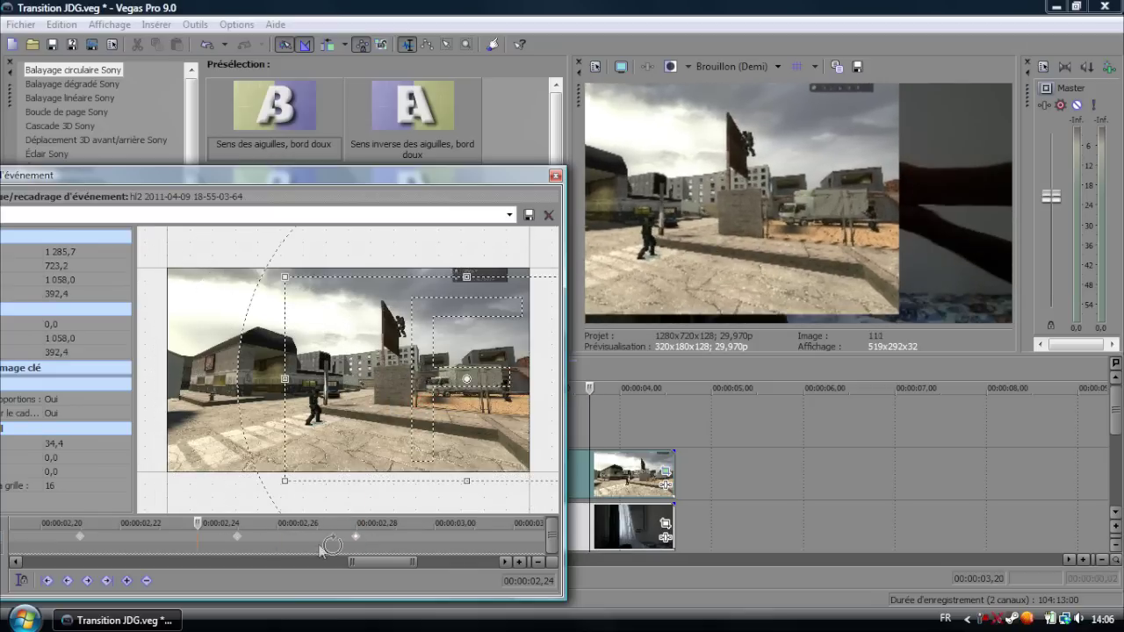
scroll(351, 494, "down", 3)
scroll(351, 532, "down", 5)
left_click_drag(395, 523, 294, 527)
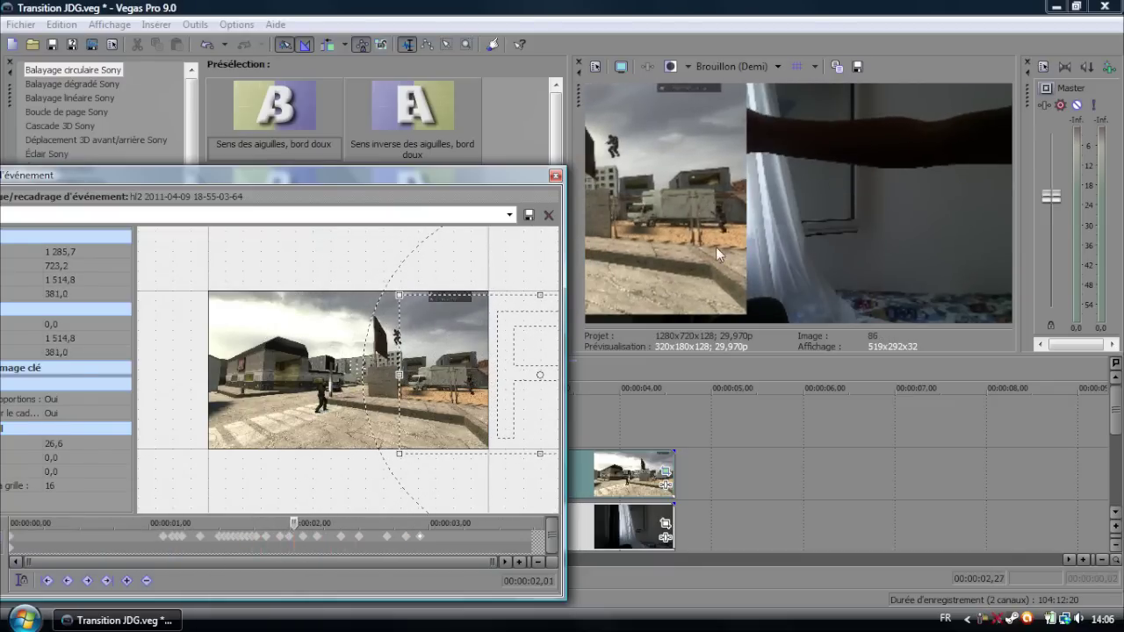
Try the Brouillon (Quart) preview quality while scrubbing the movement, and return the preview to Brouillon (Demi)
left_click(733, 65)
mouse_move(747, 88)
left_click(840, 134)
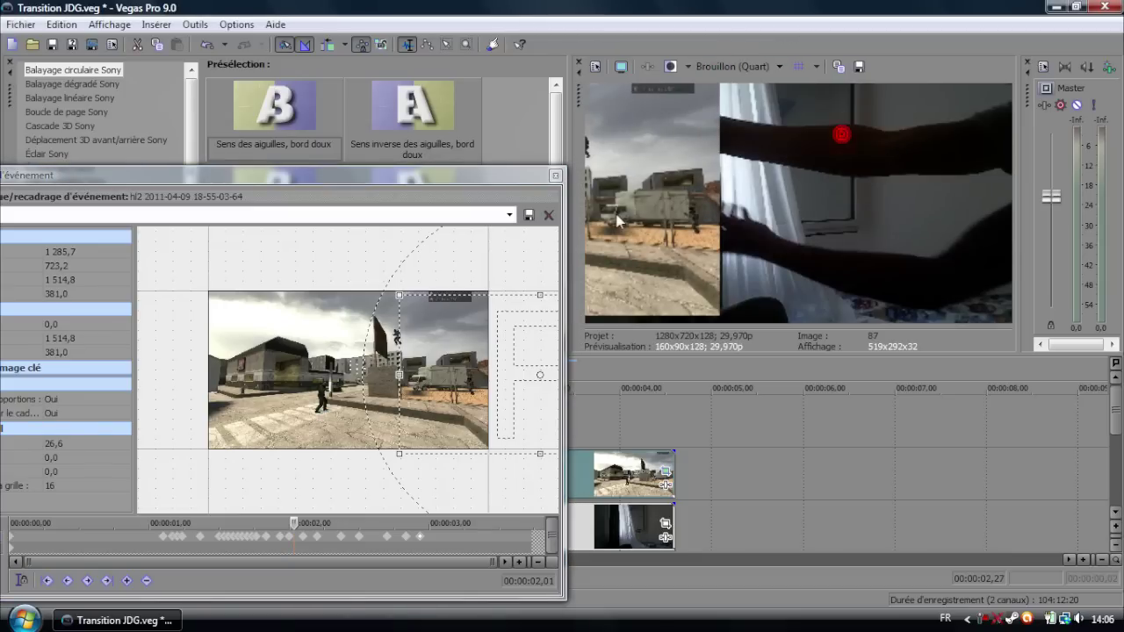
left_click(298, 514)
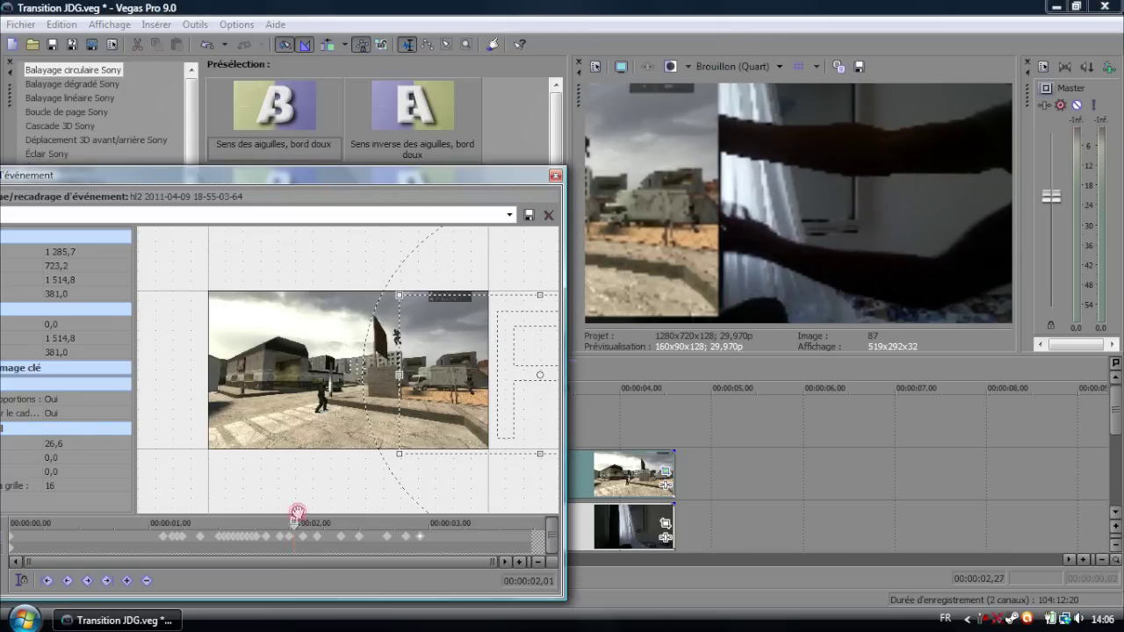
left_click_drag(272, 535, 299, 529)
left_click(777, 67)
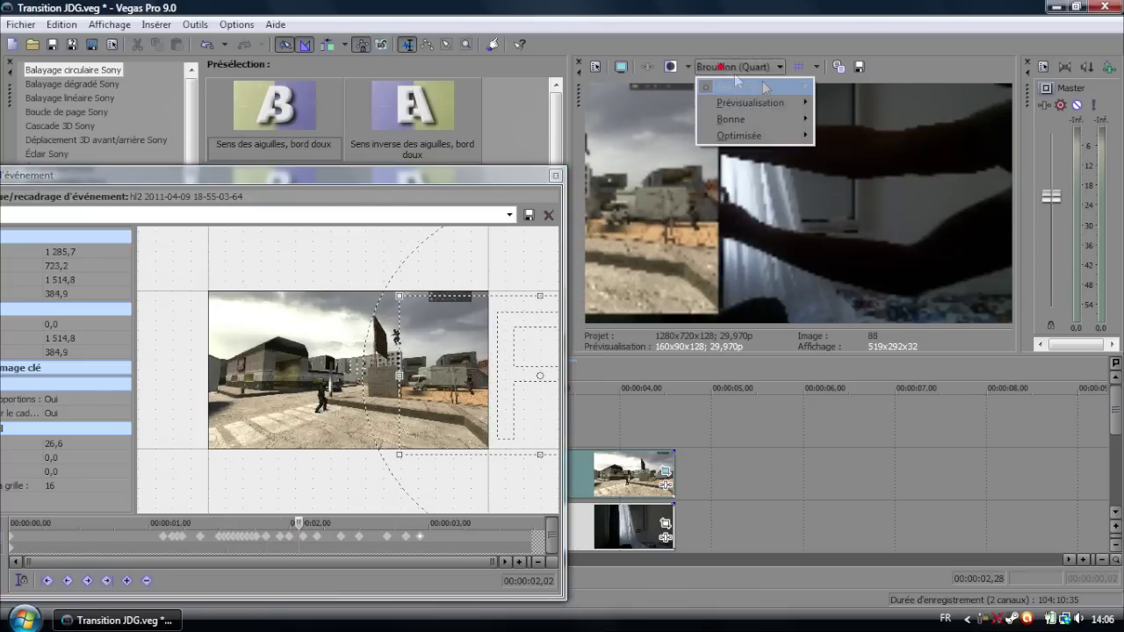
mouse_move(767, 85)
left_click(857, 124)
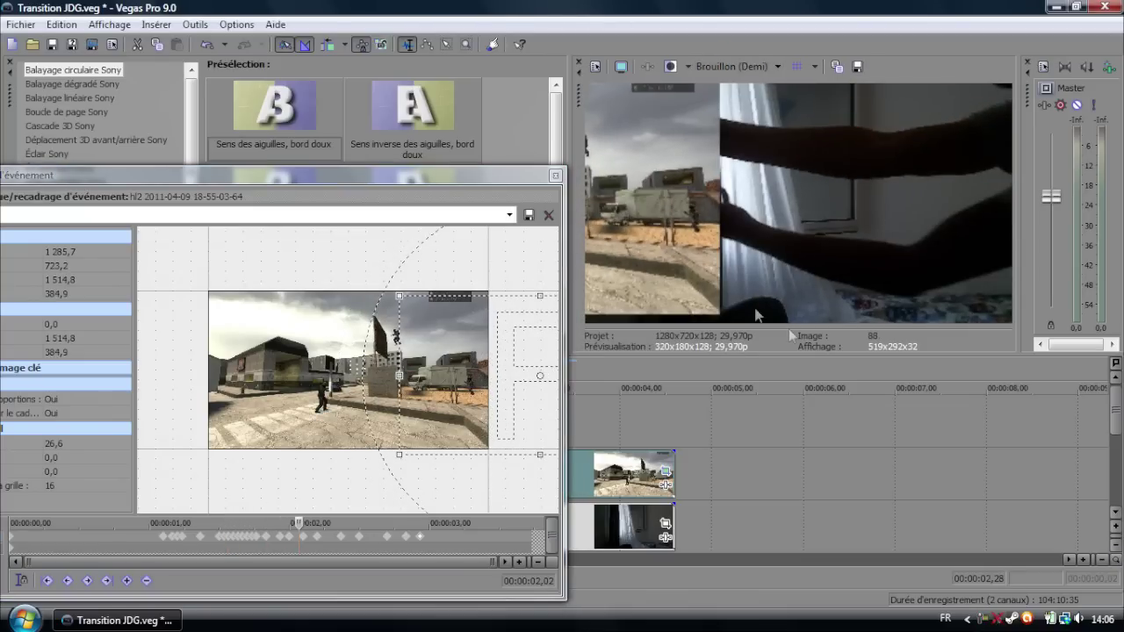
Close the Pan/Crop editor and add the Flou gaussien Sony effect to the game clip on track 2
left_click(555, 175)
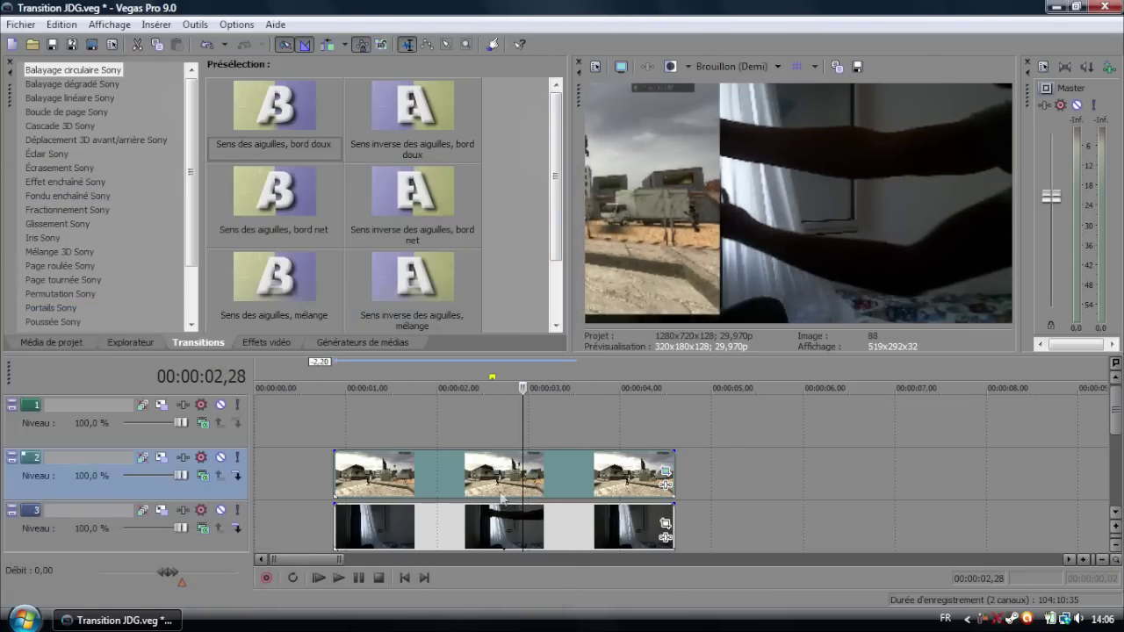
left_click(666, 486)
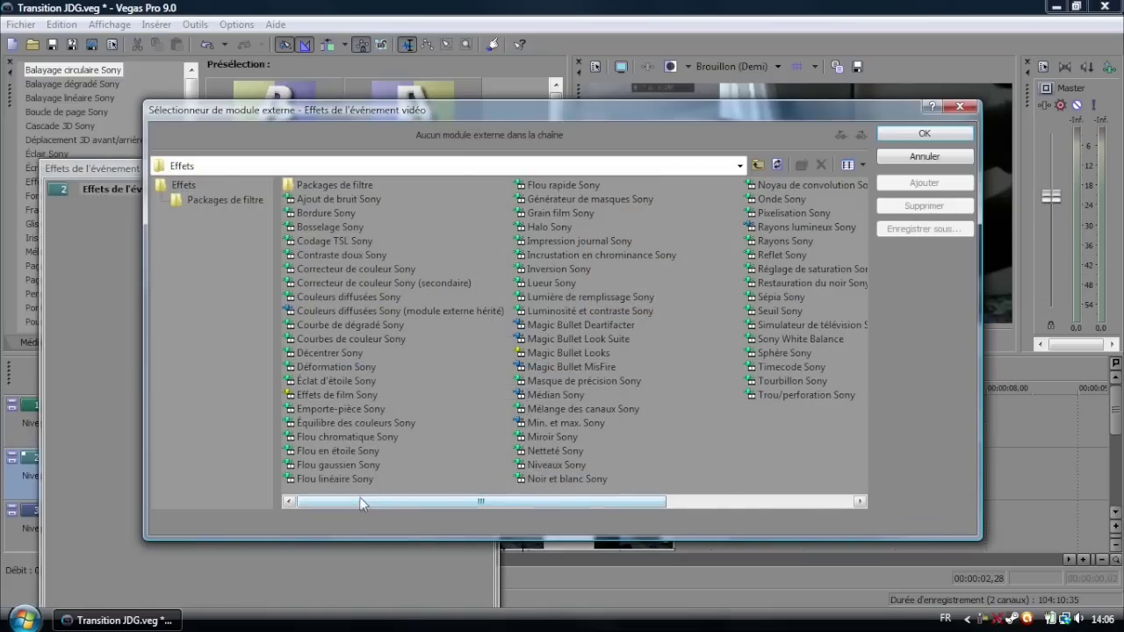
left_click(960, 106)
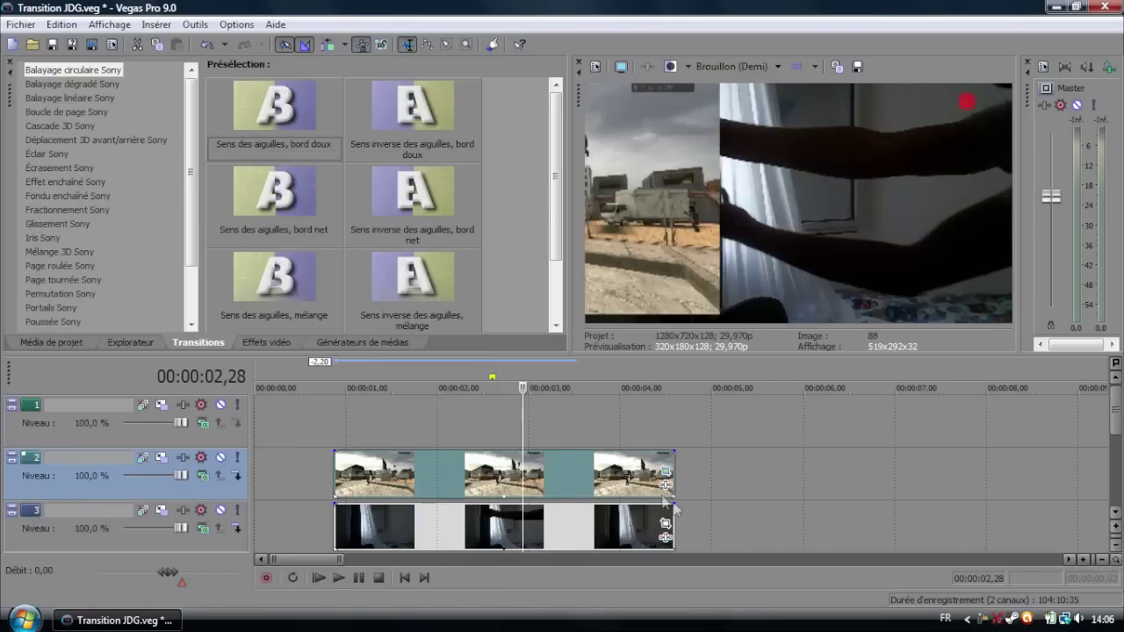
left_click(667, 486)
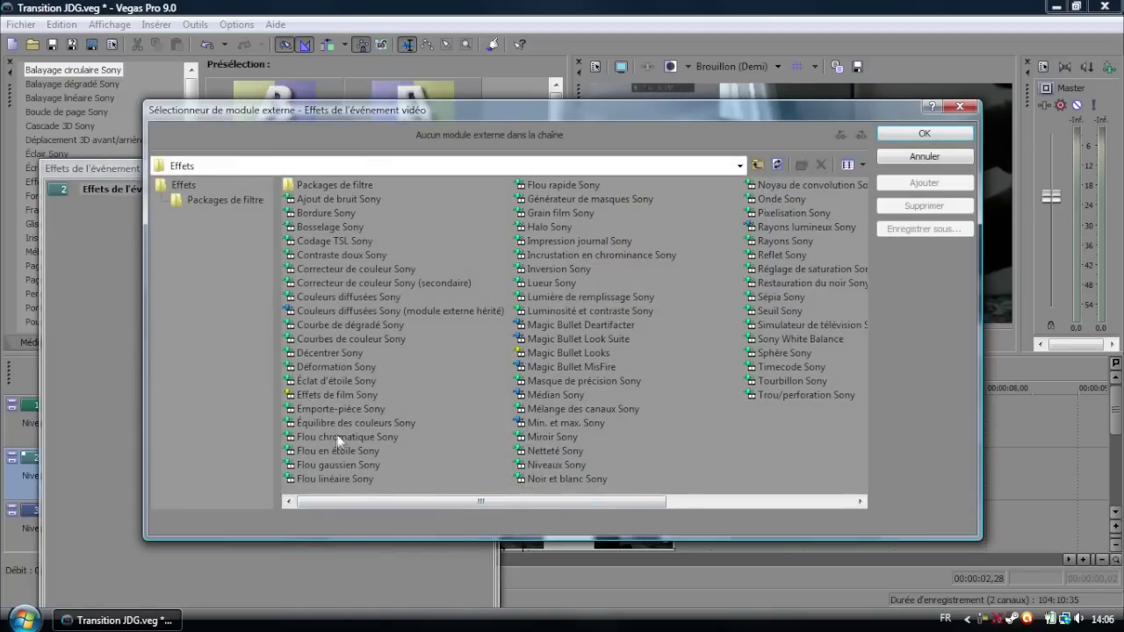
double_click(335, 465)
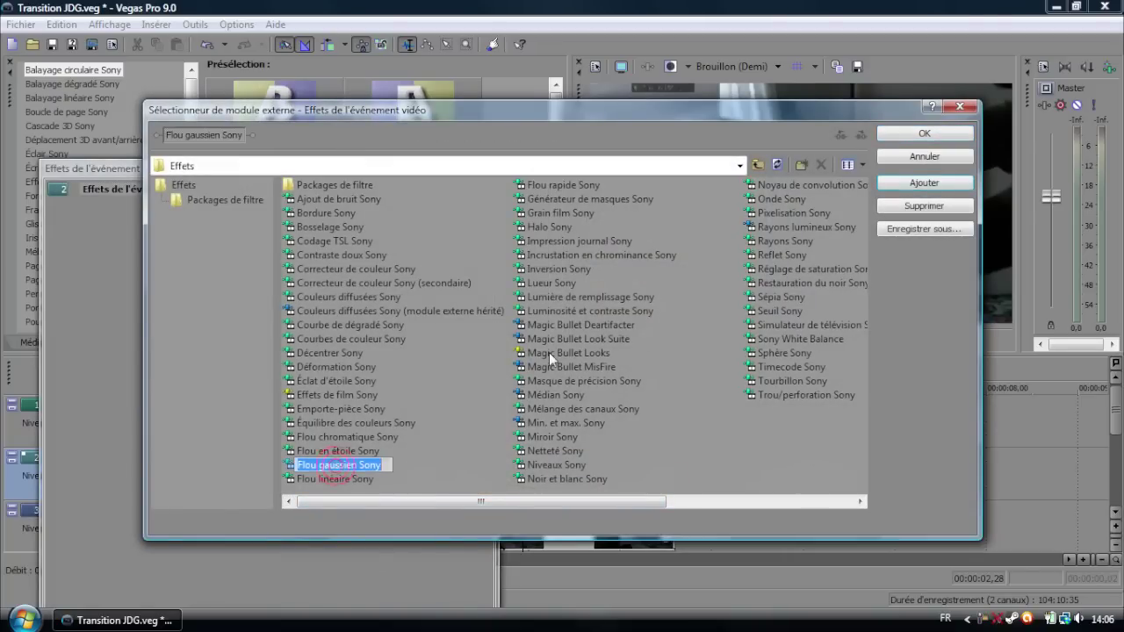
left_click(931, 134)
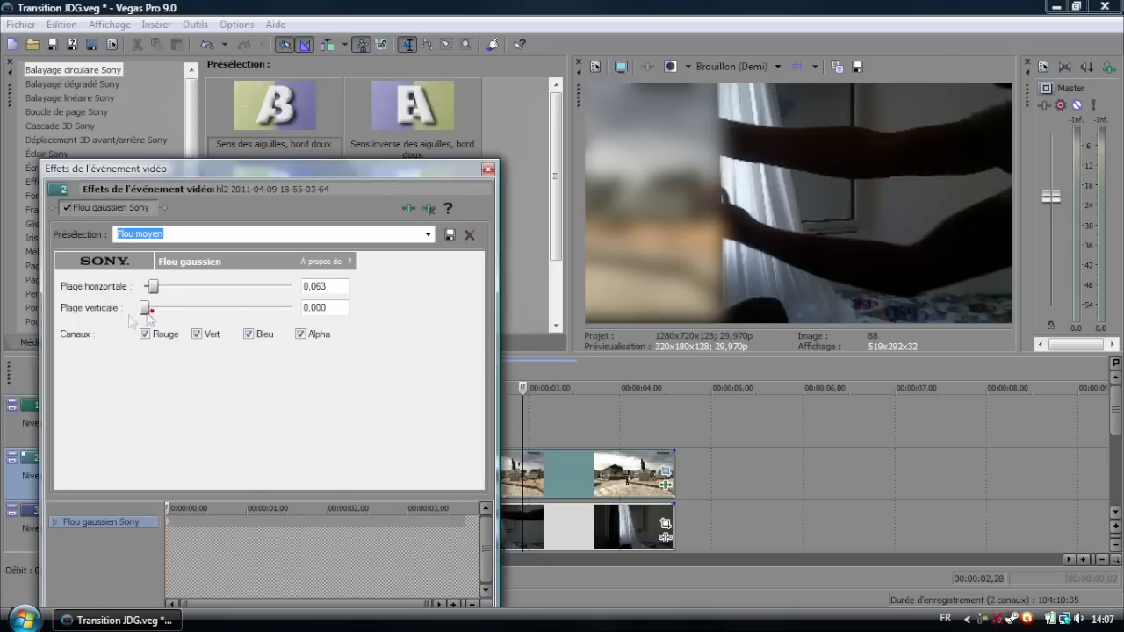
Reduce the Gaussian blur's horizontal and vertical ranges to 0,000 and add a blur keyframe at 00:00:01,02
left_click(171, 521)
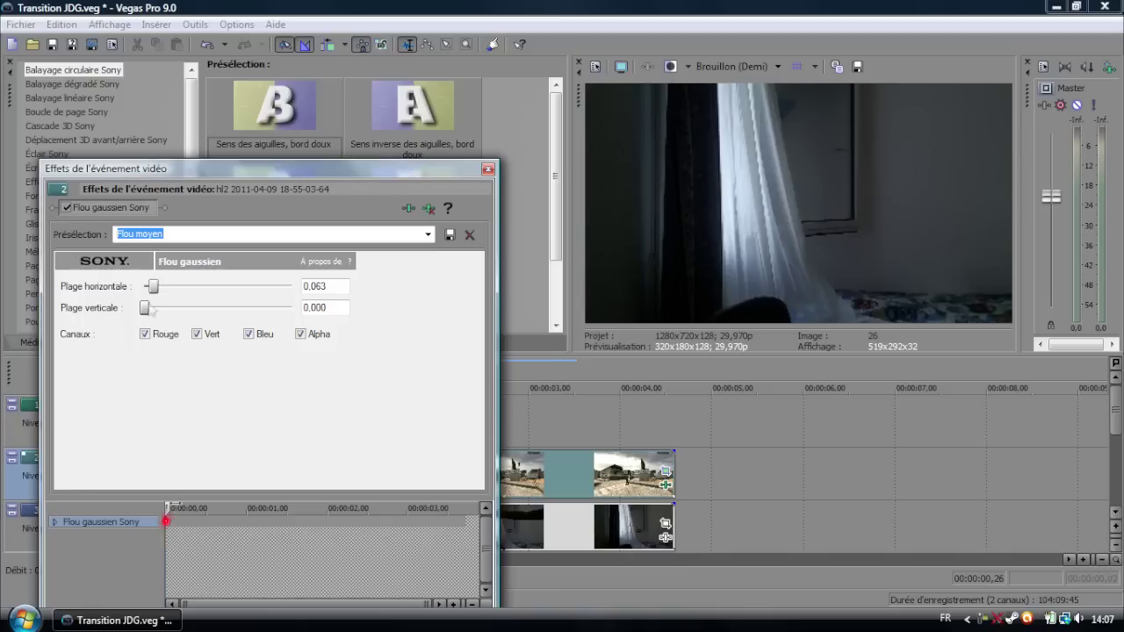
left_click(165, 522)
left_click(238, 508)
left_click_drag(238, 508, 315, 509)
scroll(263, 539, "up", 5)
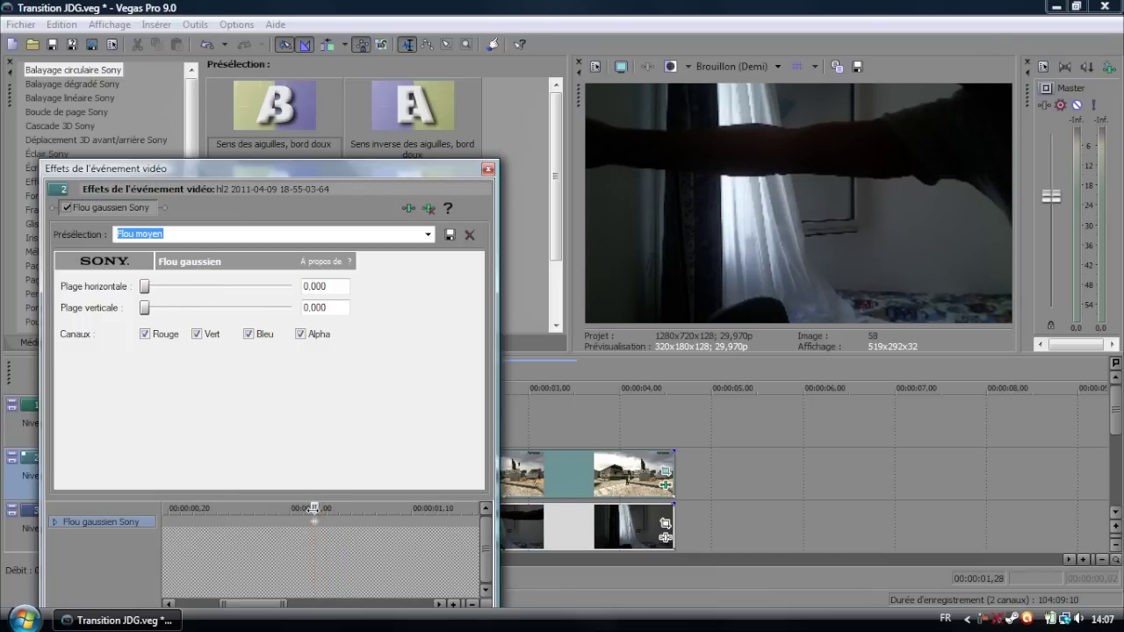
Add blur keyframes at 00:00:01,04, 00:00:01,17 and 00:00:01,19, with horizontal range 0,003 at the first and 0,000 at the last
left_click_drag(315, 510, 338, 508)
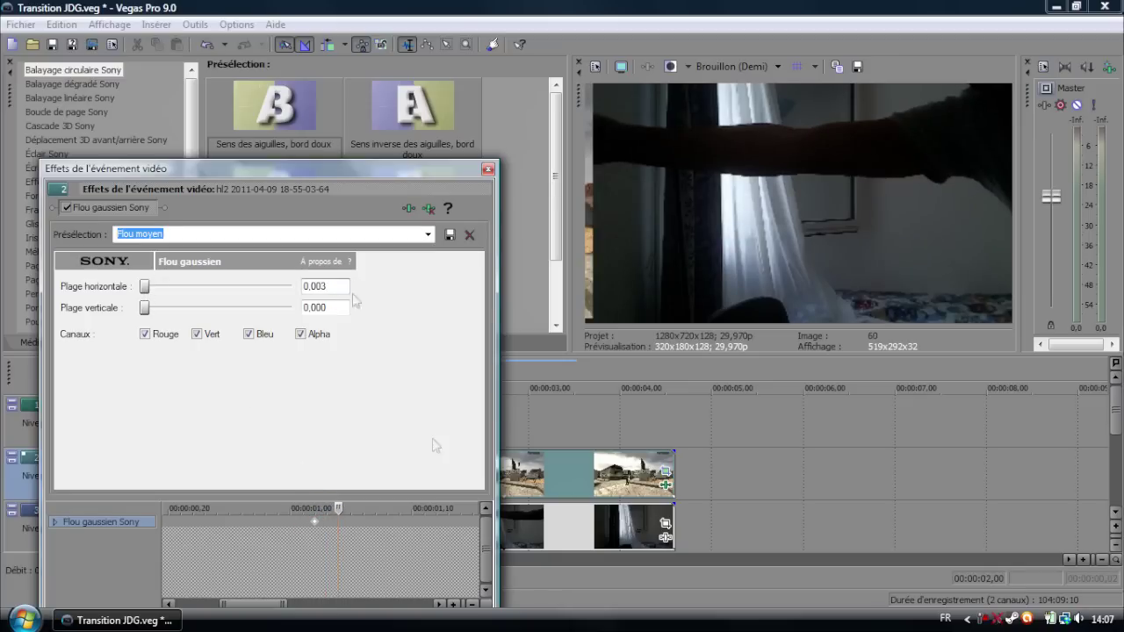
mouse_move(365, 510)
left_mouse_down()
mouse_move(466, 527)
mouse_move(272, 524)
mouse_move(349, 524)
left_mouse_up()
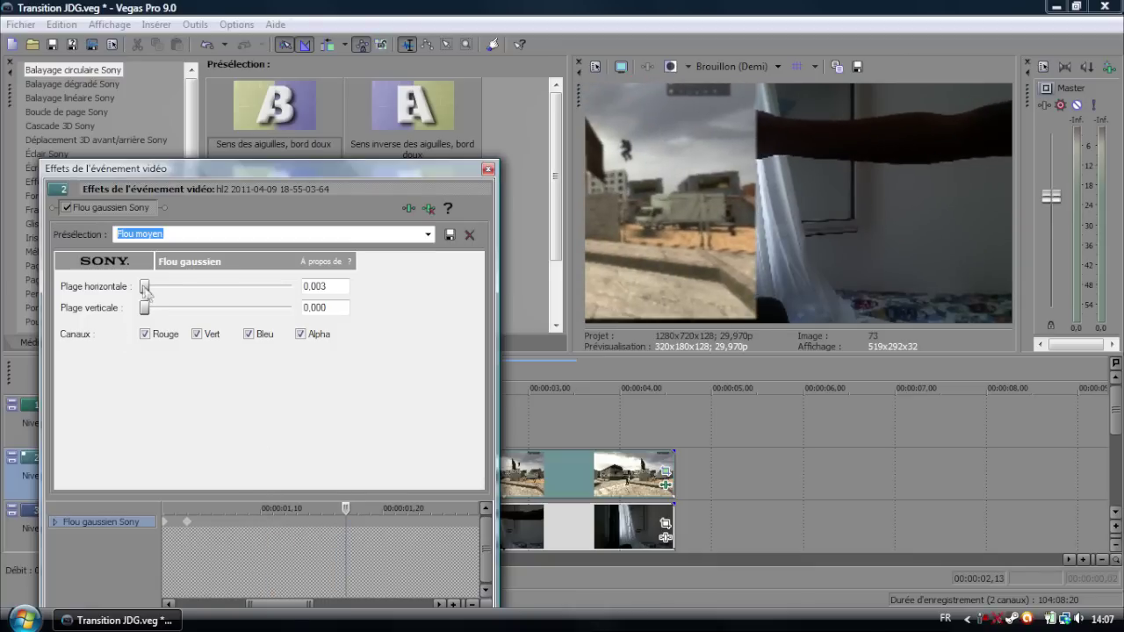
left_click_drag(345, 508, 367, 507)
left_click_drag(144, 286, 732, 531)
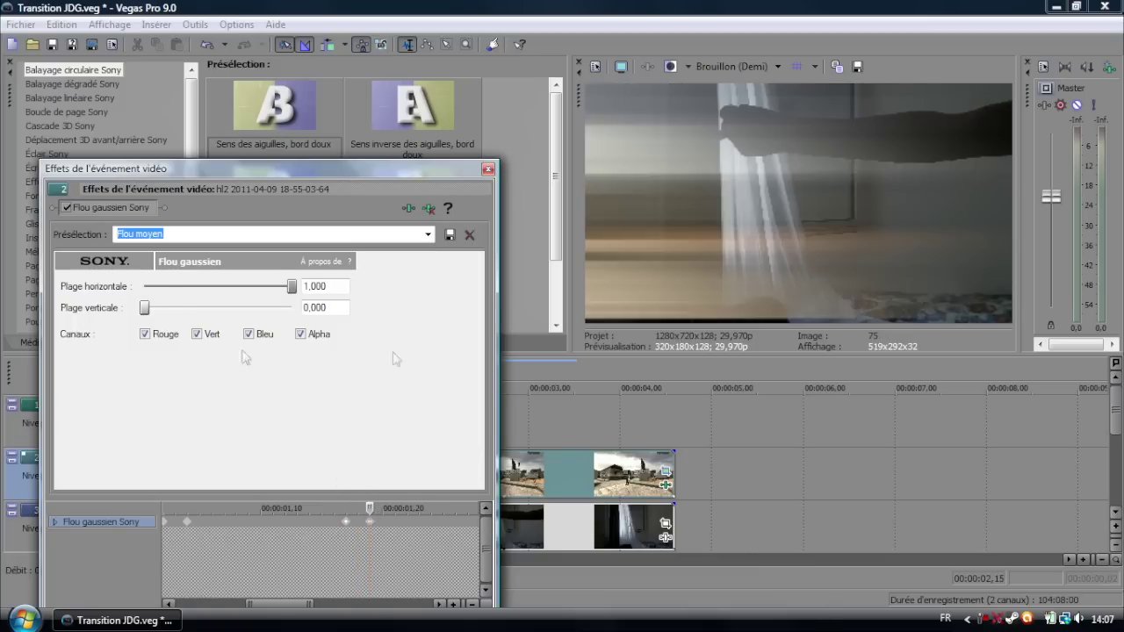
key("Home")
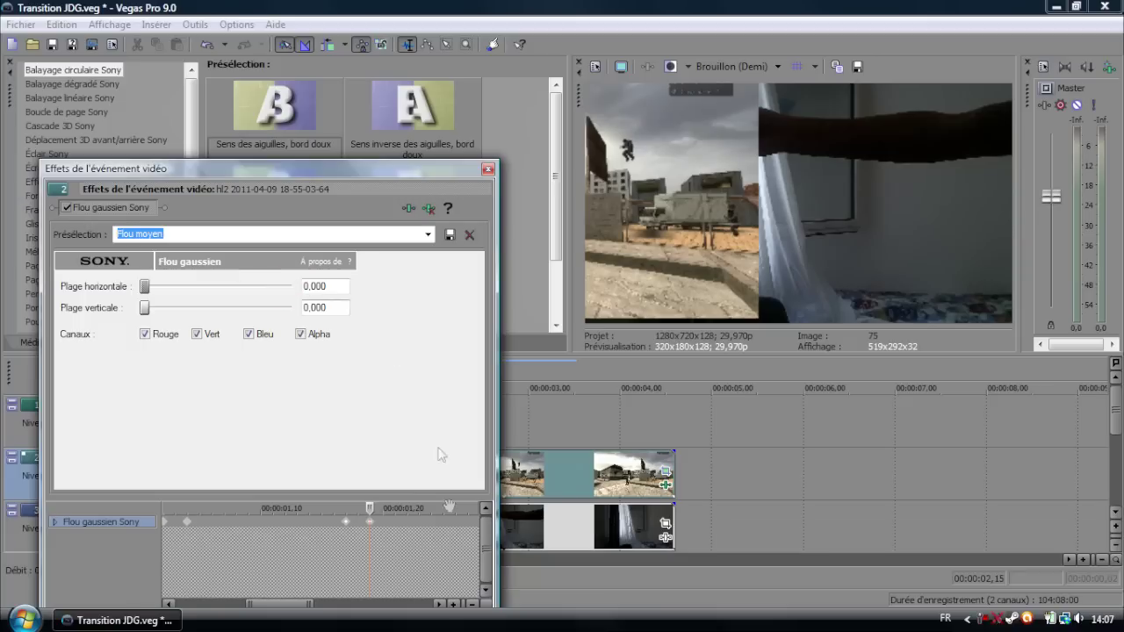
Add blur keyframes at 00:00:02,16 and 00:00:02,17, with horizontal range 0,000 at the first and 0,016 at the second
left_click_drag(334, 507, 431, 508)
left_click(268, 609)
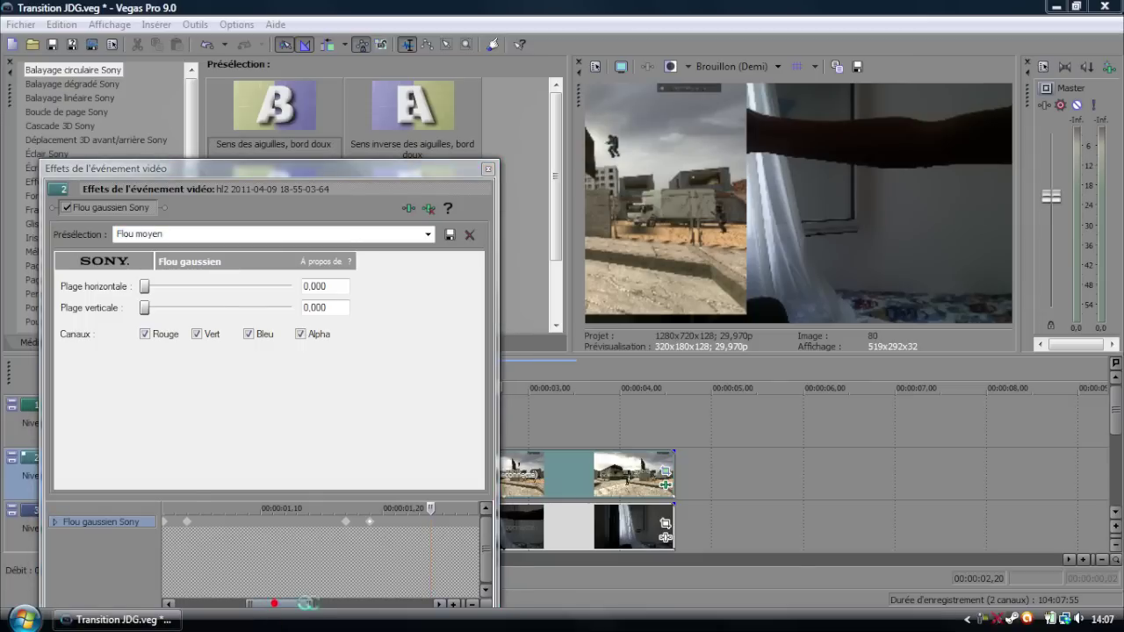
left_click_drag(277, 604, 318, 604)
left_click(212, 508)
left_click_drag(213, 508, 439, 539)
left_click_drag(341, 603, 374, 604)
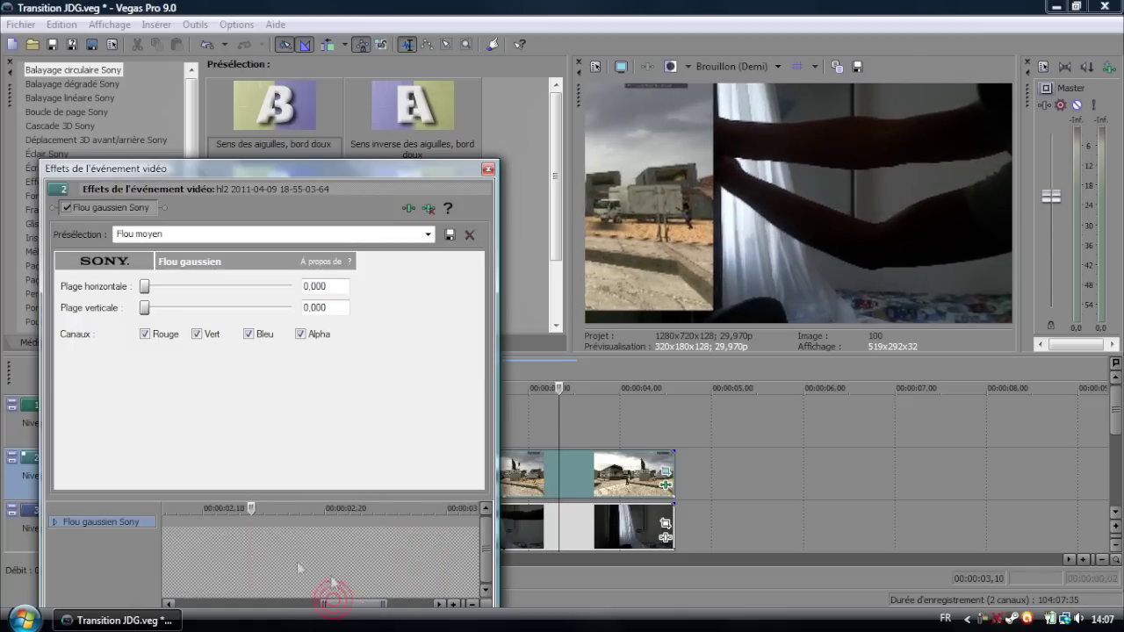
left_click_drag(252, 509, 275, 509)
left_click(144, 286)
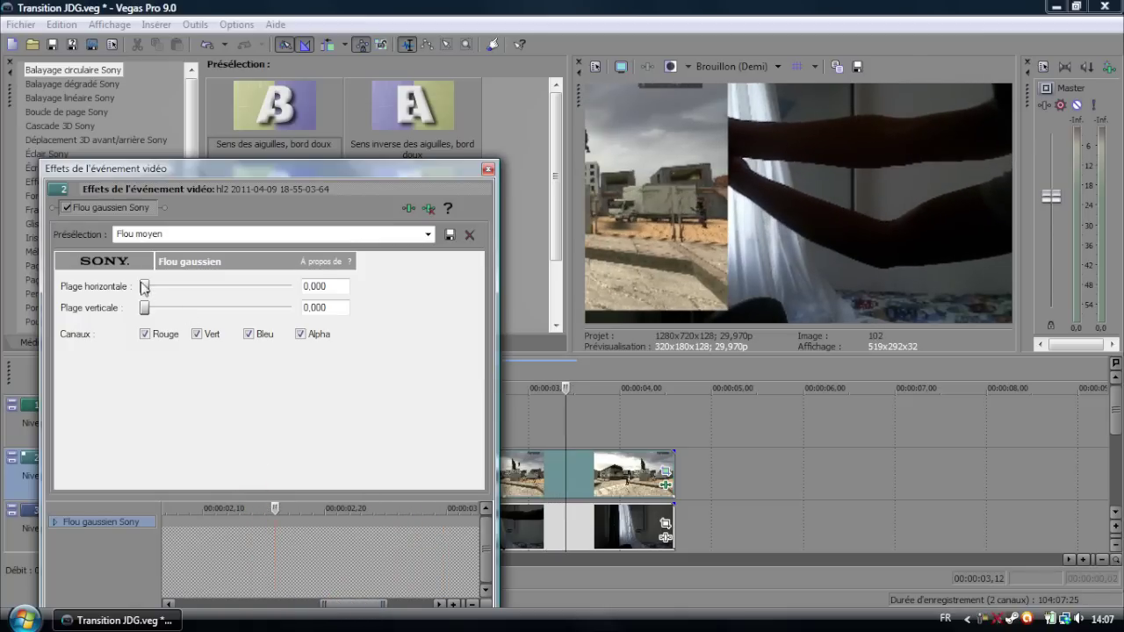
left_click_drag(350, 603, 354, 602)
left_click(259, 509)
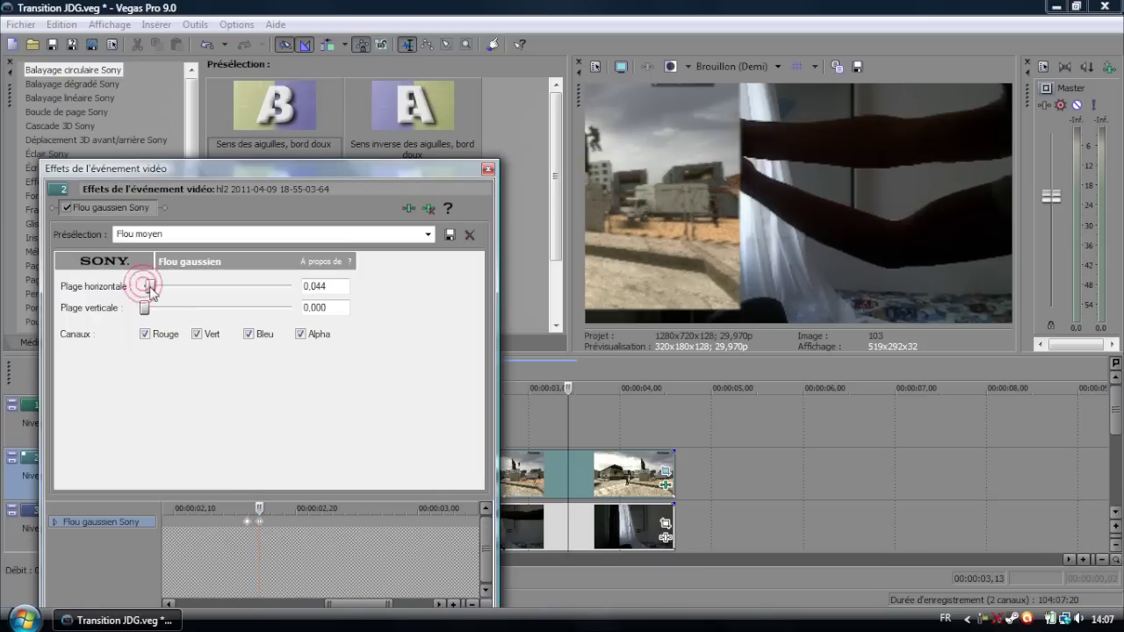
left_click_drag(145, 289, 148, 293)
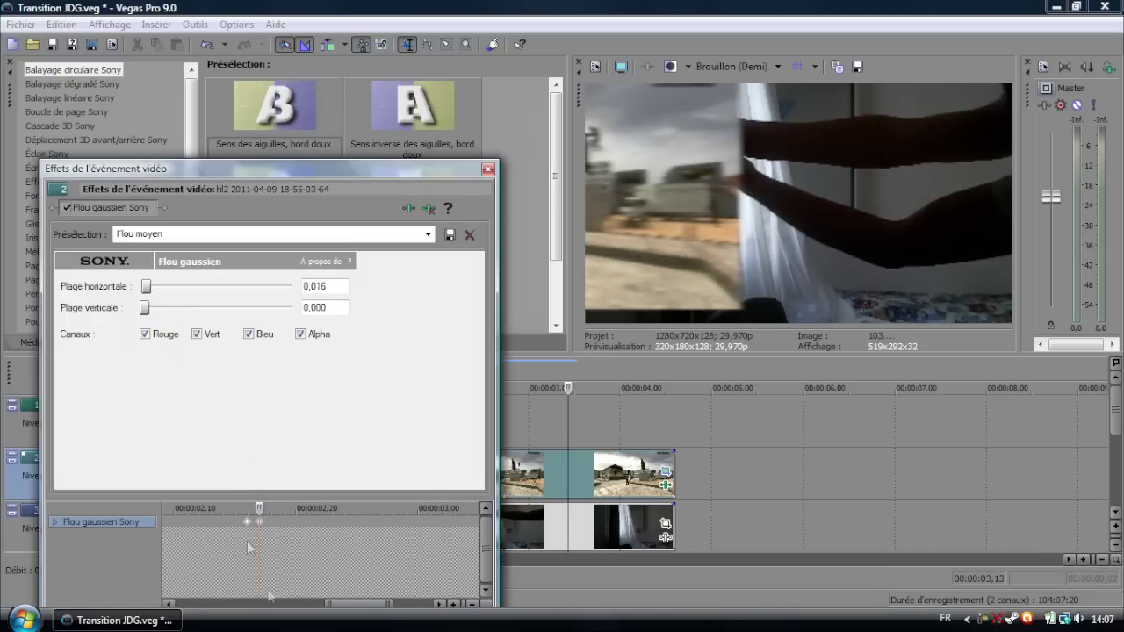
Add blur keyframes at 00:00:02,22, 00:00:02,27 and 00:00:02,29, with horizontal range 0,061 at the first two and 0,000 at the last
left_click(308, 509)
left_click_drag(308, 509, 367, 508)
left_click(319, 508)
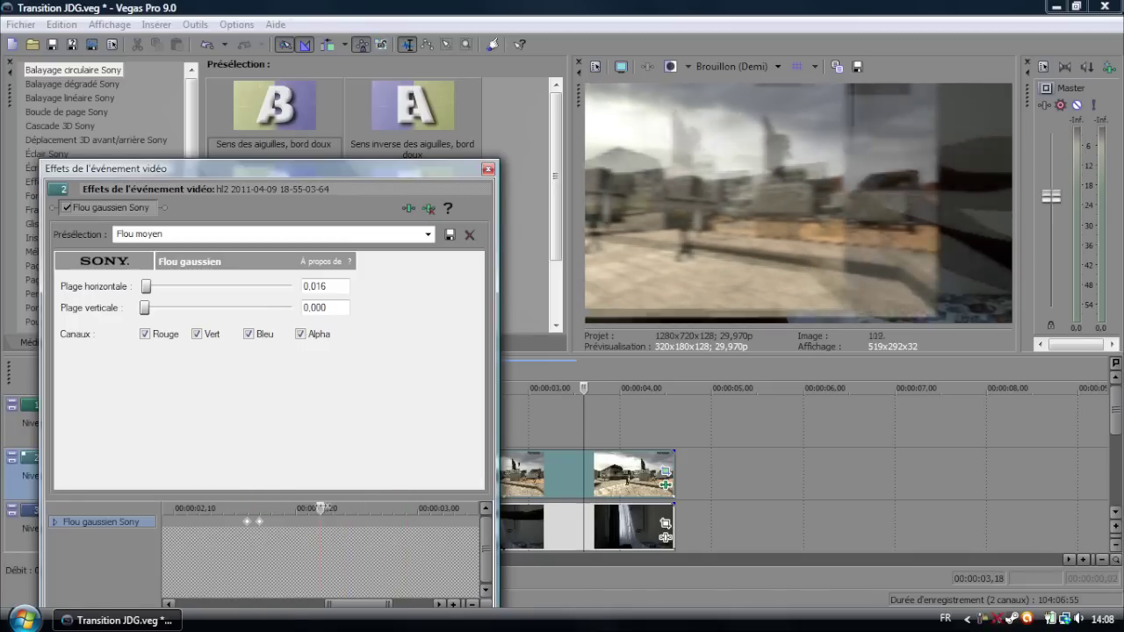
left_click_drag(150, 289, 154, 292)
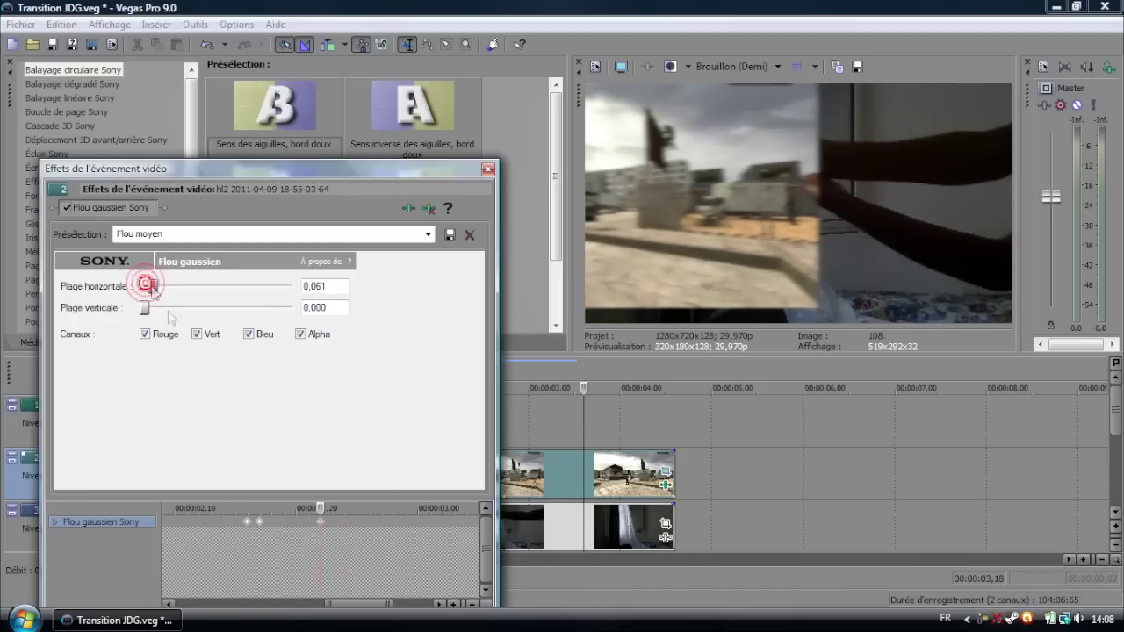
left_click(323, 507)
left_click_drag(334, 507, 380, 508)
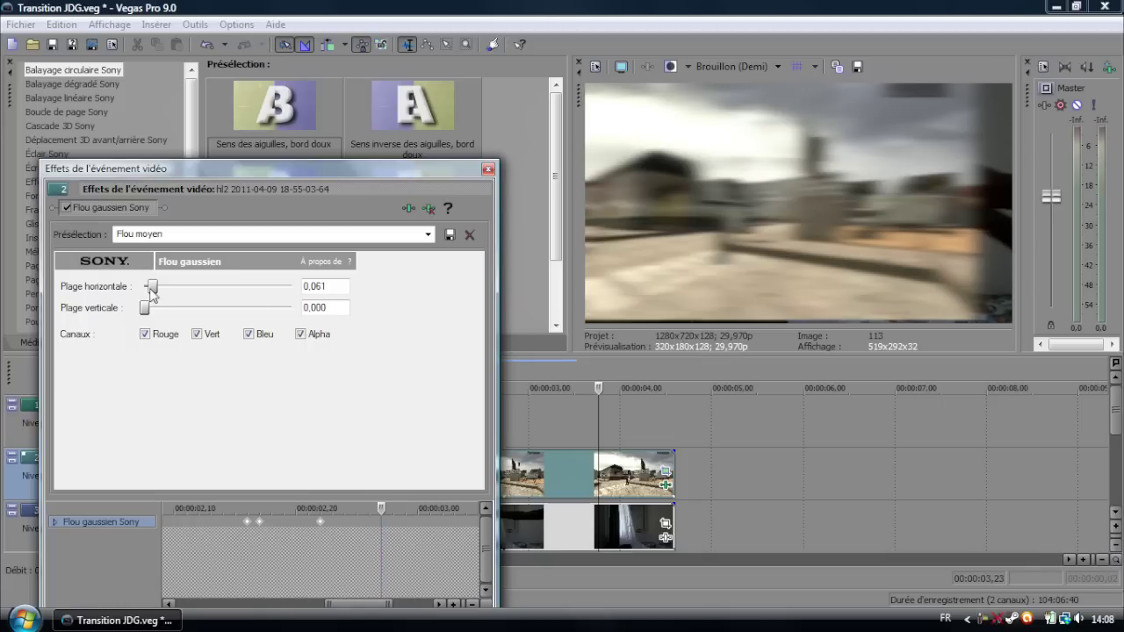
left_click_drag(383, 505, 406, 507)
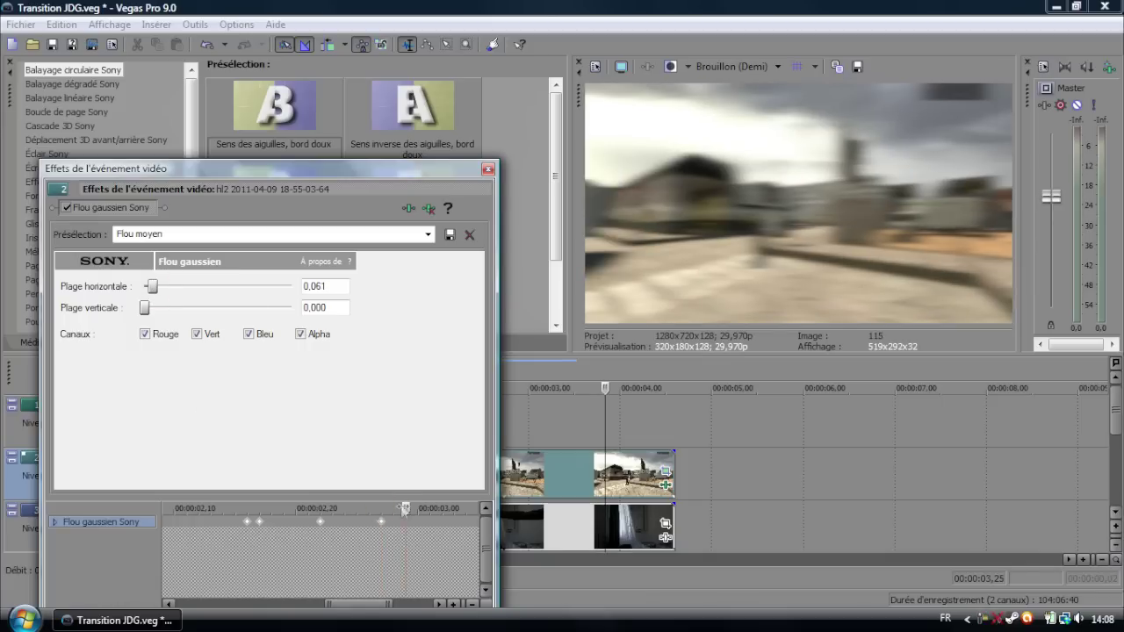
left_click_drag(153, 290, 136, 364)
Move the last two blur keyframes one frame earlier, to 00:00:02,26 and 00:00:02,28, and close the event effects window
left_click(420, 534)
mouse_move(406, 523)
left_mouse_down()
mouse_move(369, 522)
mouse_move(363, 508)
mouse_move(370, 523)
mouse_move(407, 521)
mouse_move(341, 521)
mouse_move(425, 523)
left_mouse_up()
left_click(379, 521)
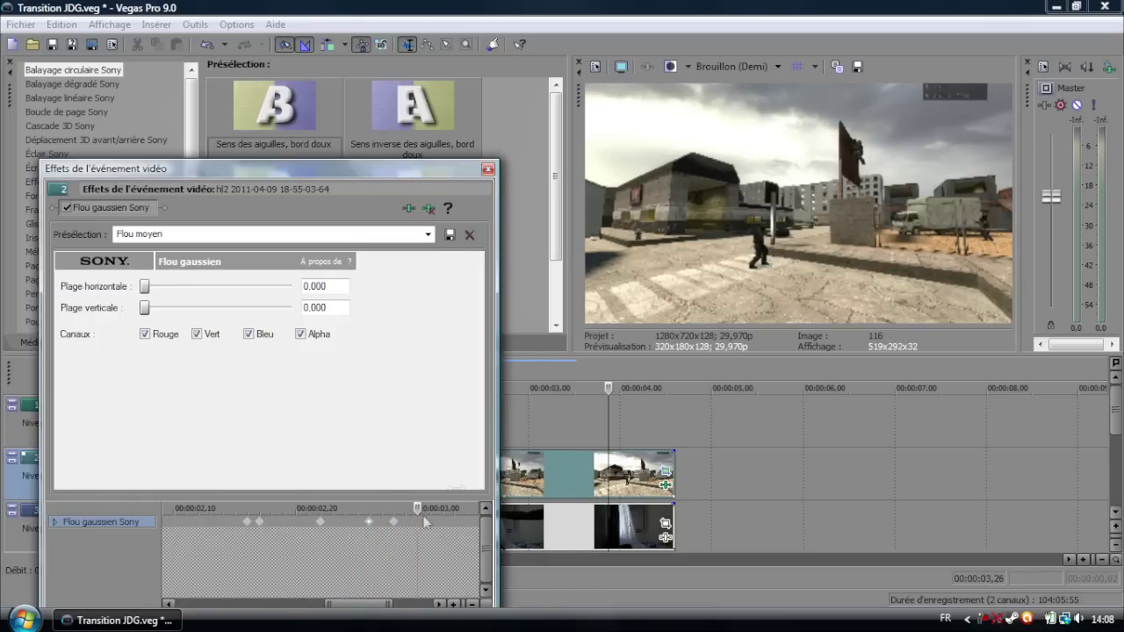
left_click(488, 168)
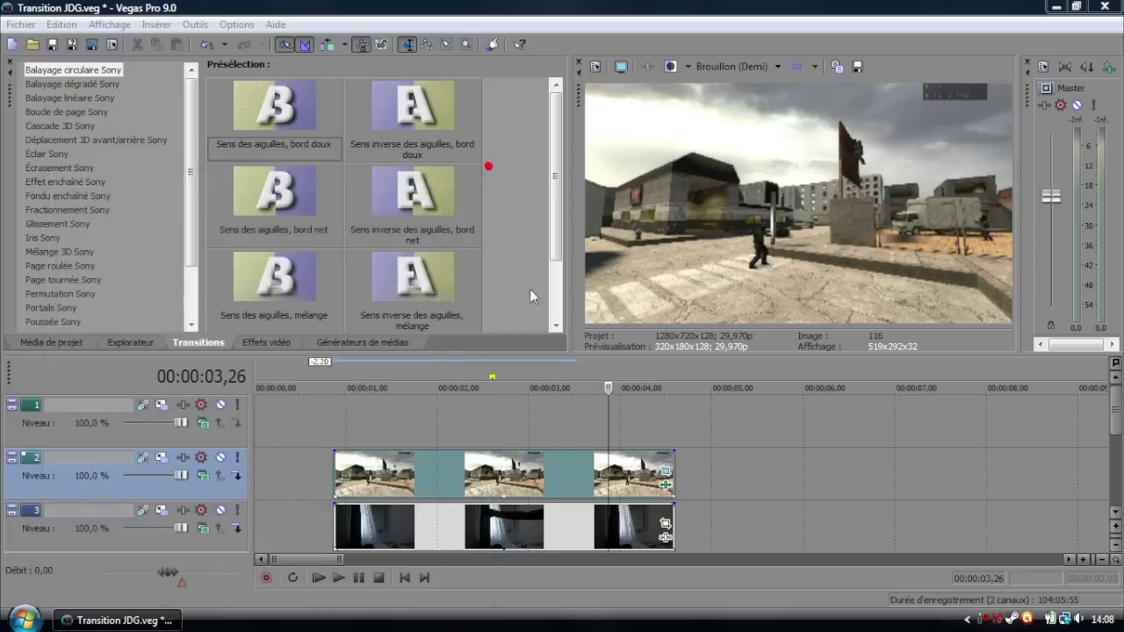
Delete the empty video track 1 and insert a new video track above the game clip
left_click(418, 476)
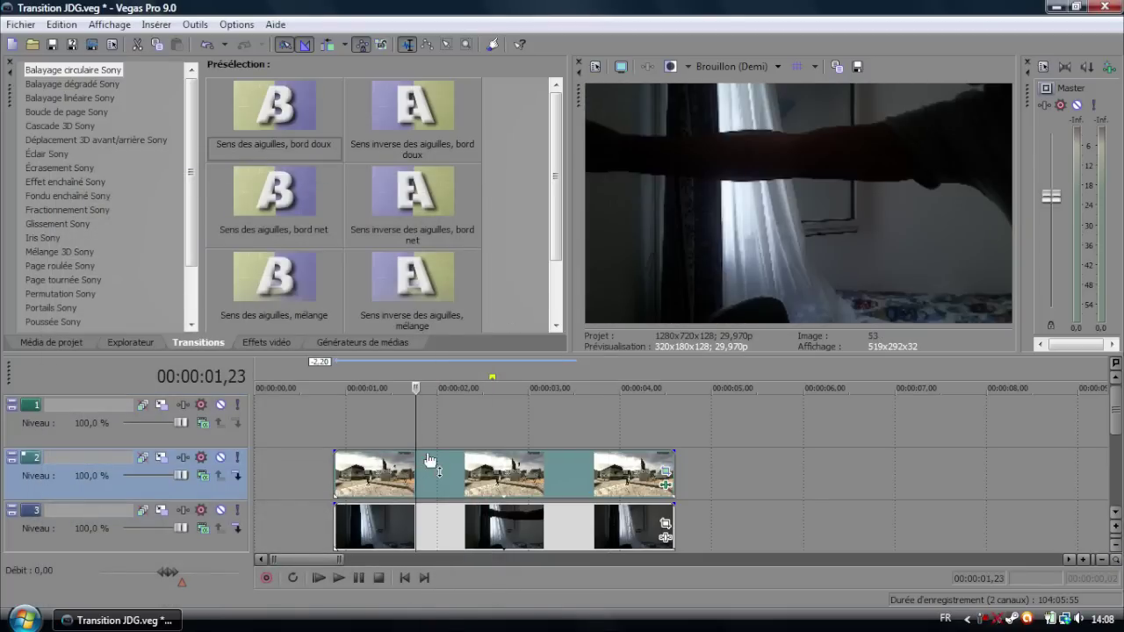
left_click(66, 425)
key("Delete")
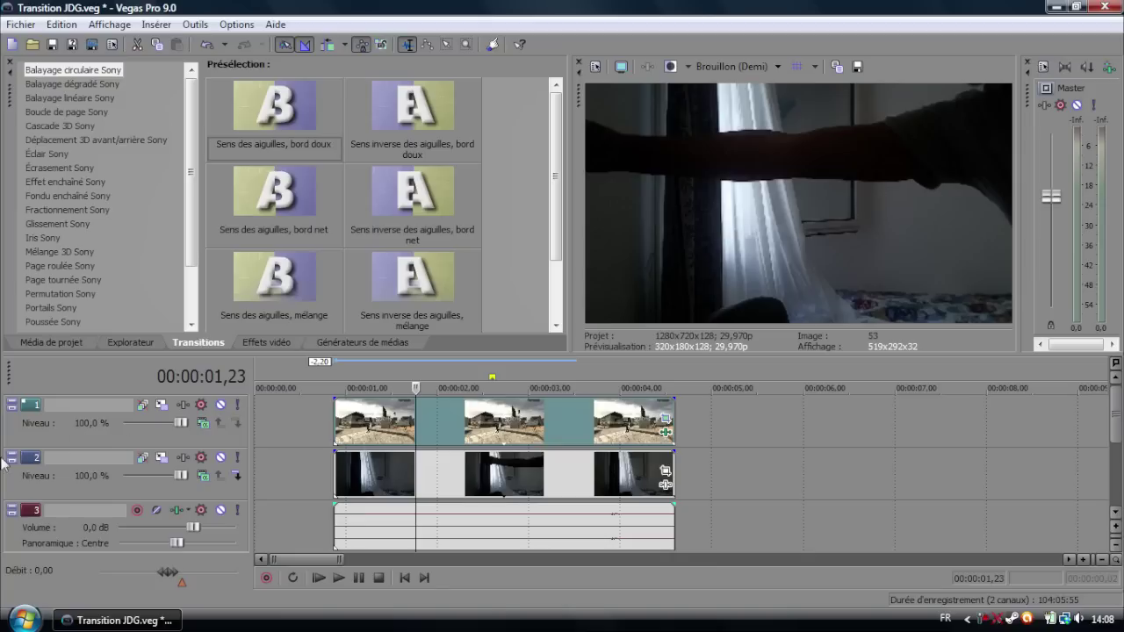
left_click(80, 547)
right_click(726, 419)
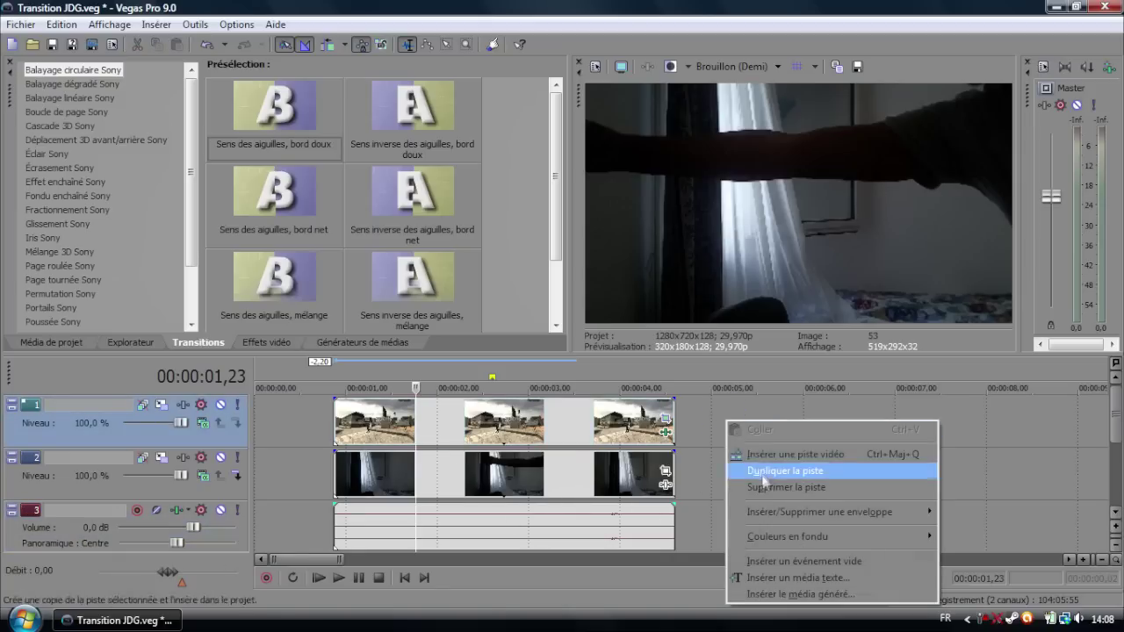
left_click(773, 454)
Copy the game clip from track 2 and paste it onto track 1, aligned with the original's start at 00:00:00,26
left_click(381, 475)
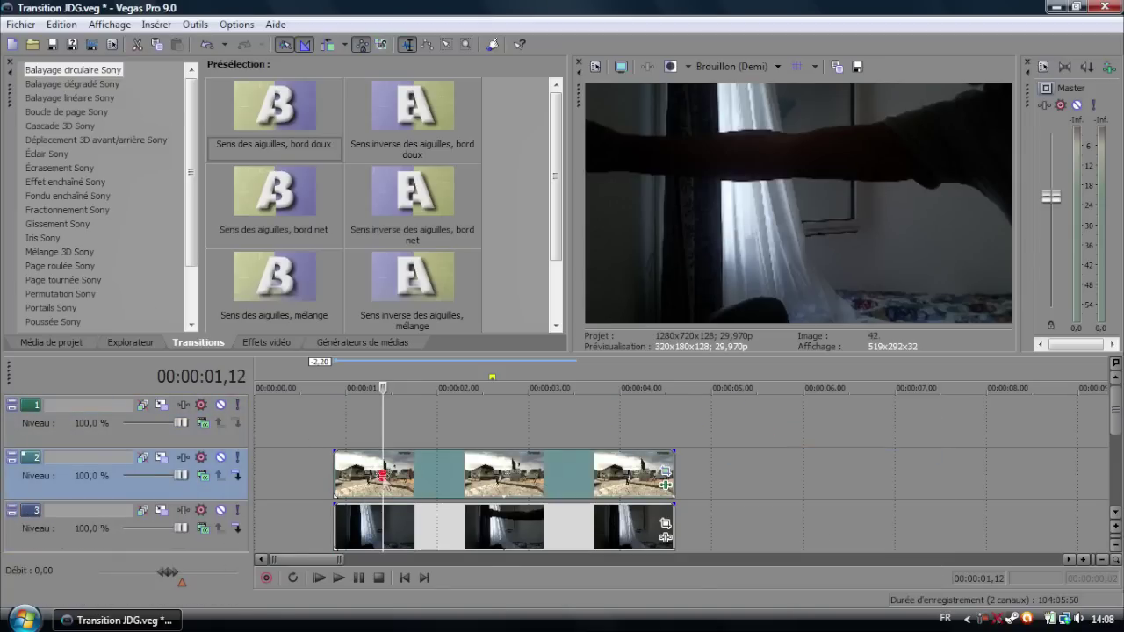
left_click_drag(382, 434, 403, 465)
left_click(400, 476)
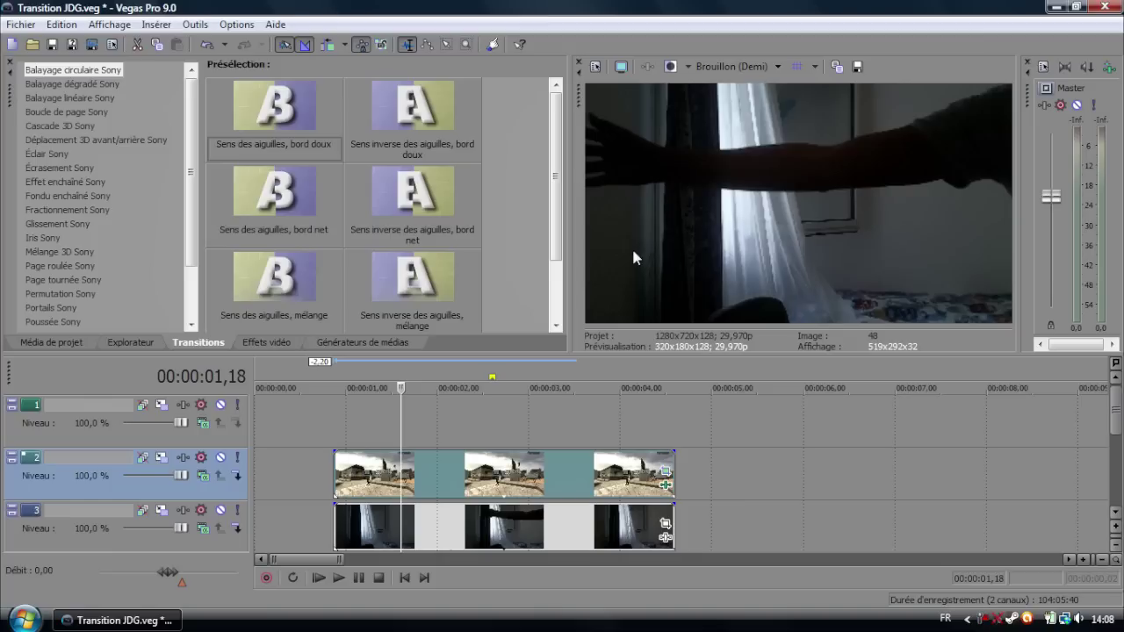
left_click(336, 437)
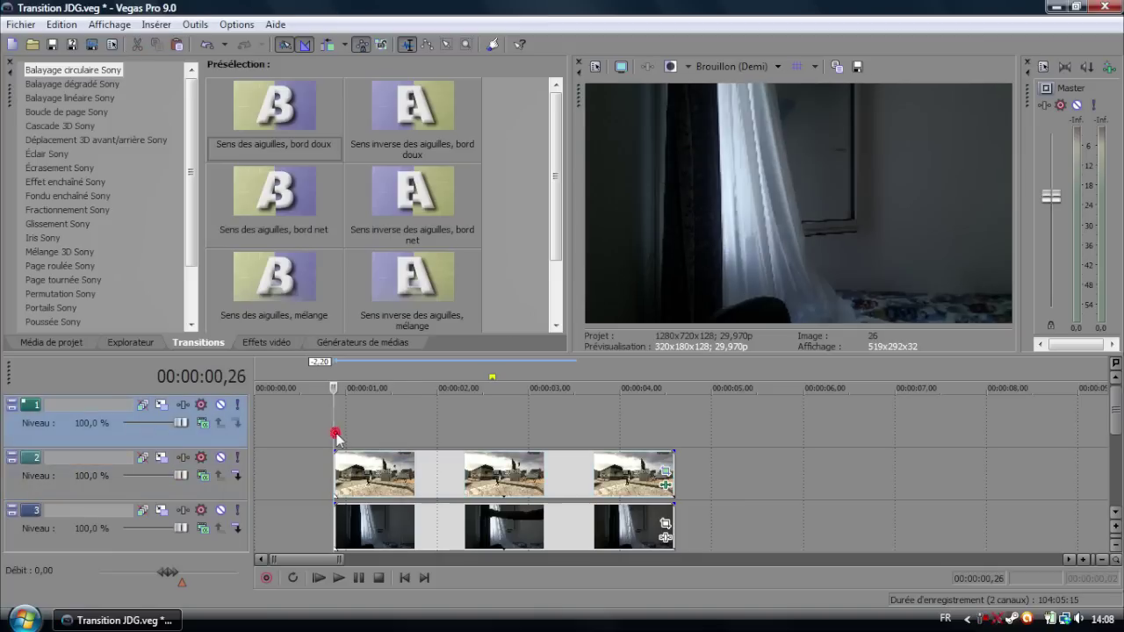
key("ctrl+v")
Replace the Gaussian blur on the track 1 copy with Flou linéaire Sony and set its angle to 10,223
left_click(534, 430)
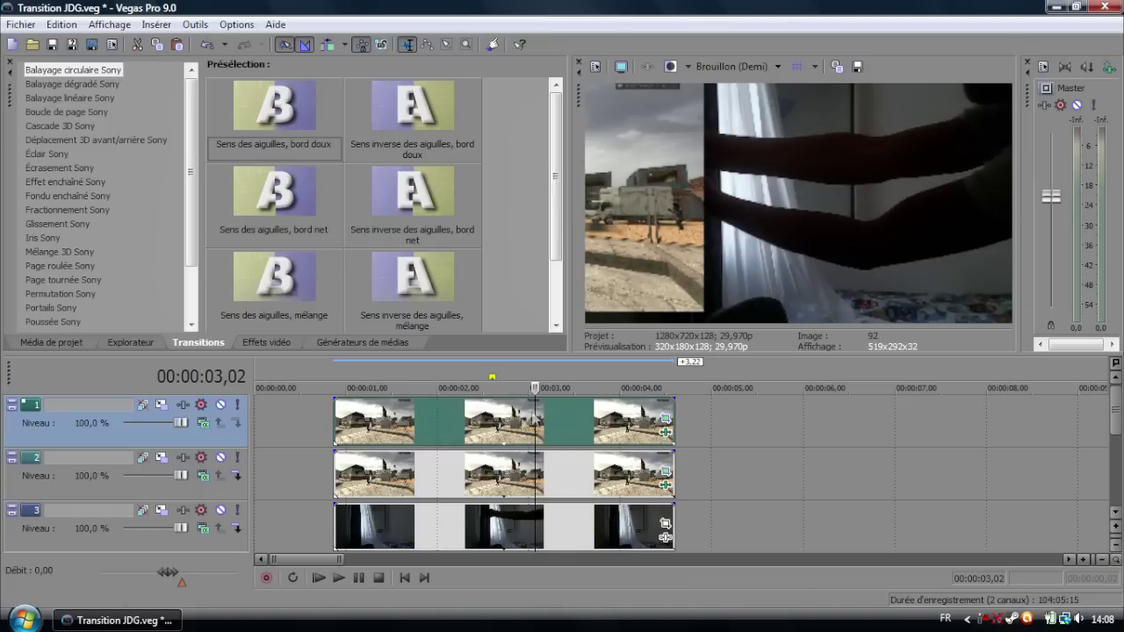
left_click(664, 472)
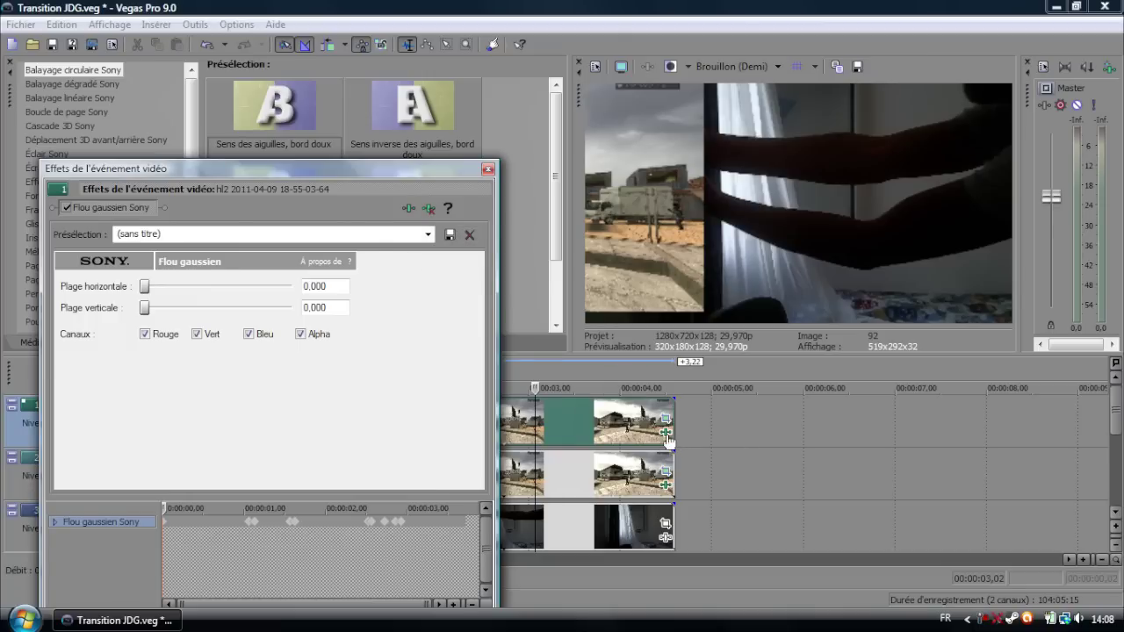
left_click(431, 211)
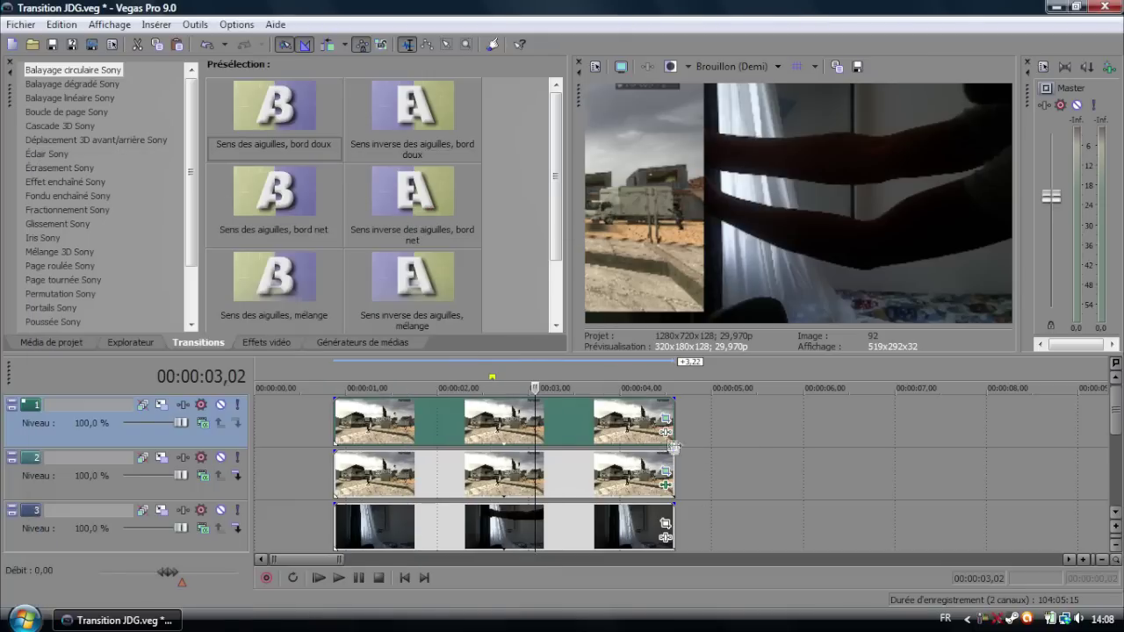
left_click(665, 432)
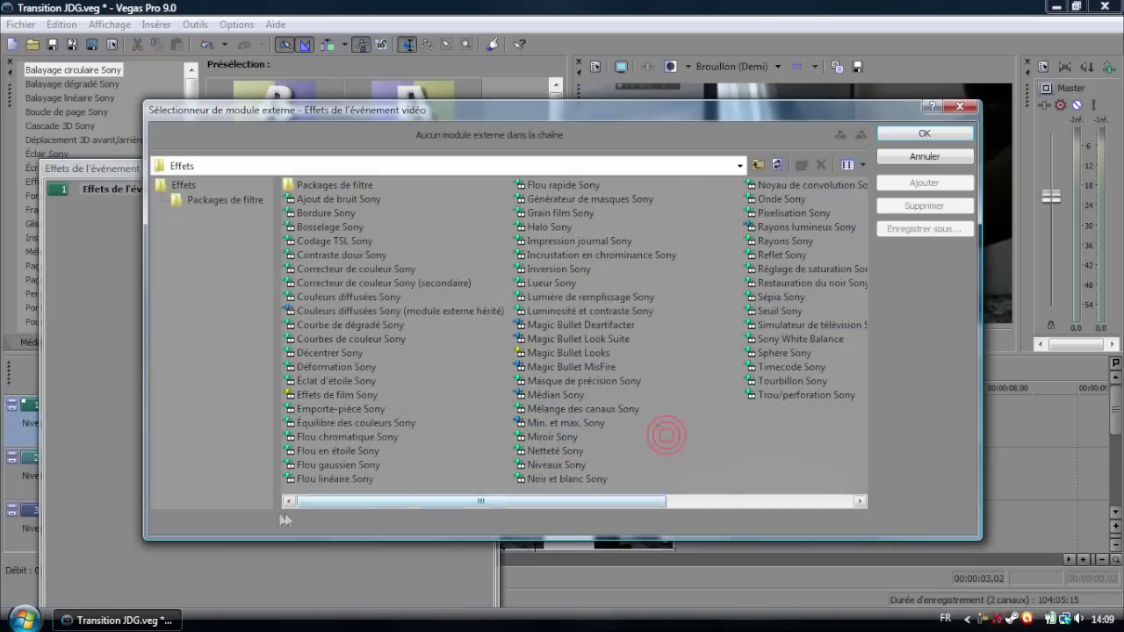
double_click(346, 476)
key("Return")
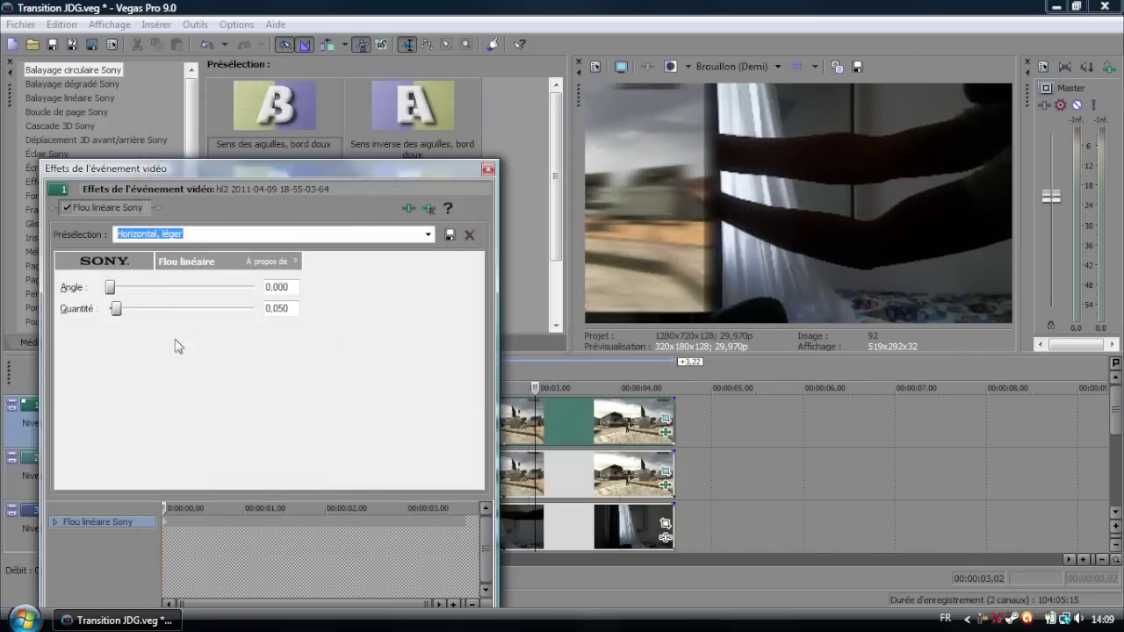
left_click_drag(111, 292, 114, 290)
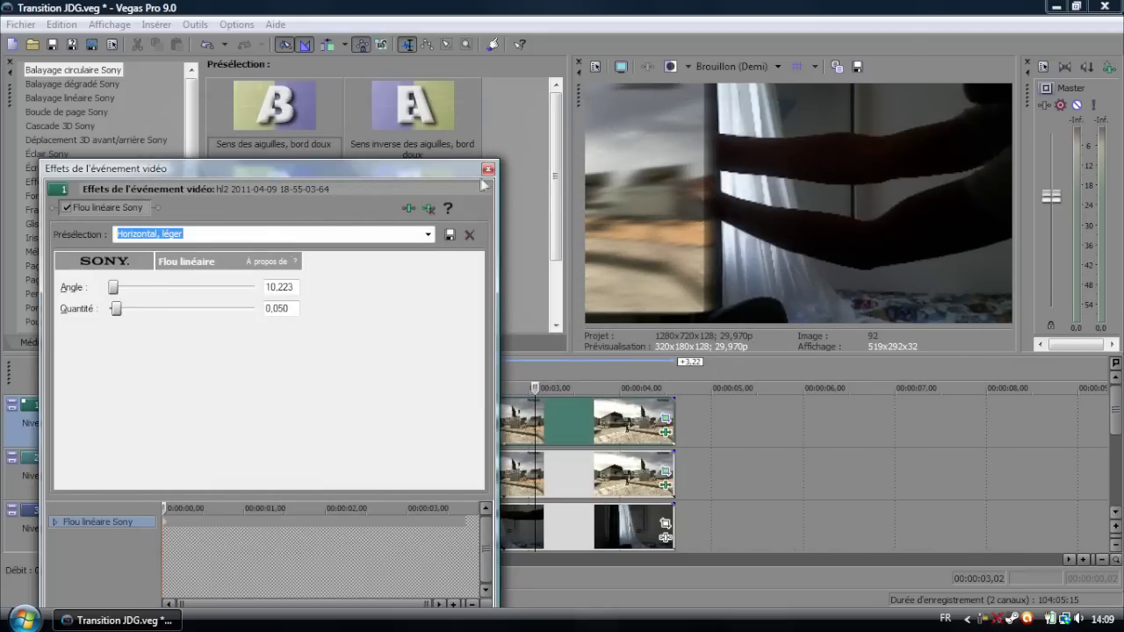
left_click(488, 169)
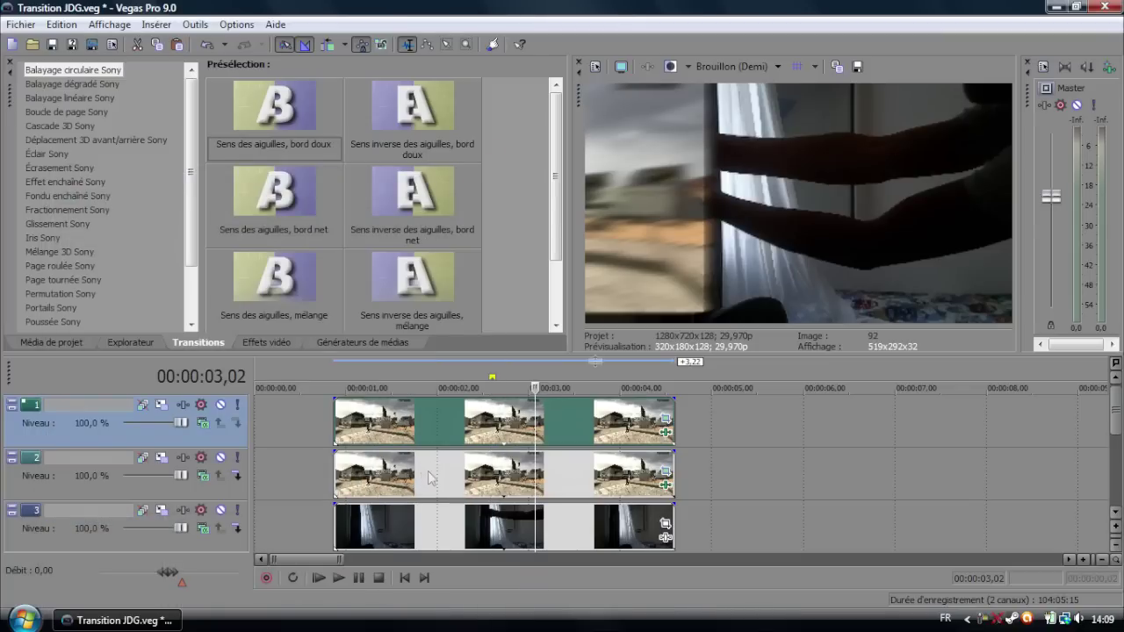
Swap the two game clips so the Gaussian-blurred one is on track 1 and the linear-blurred one on track 2, both starting at 00:00:00,26
left_click_drag(439, 475, 805, 479)
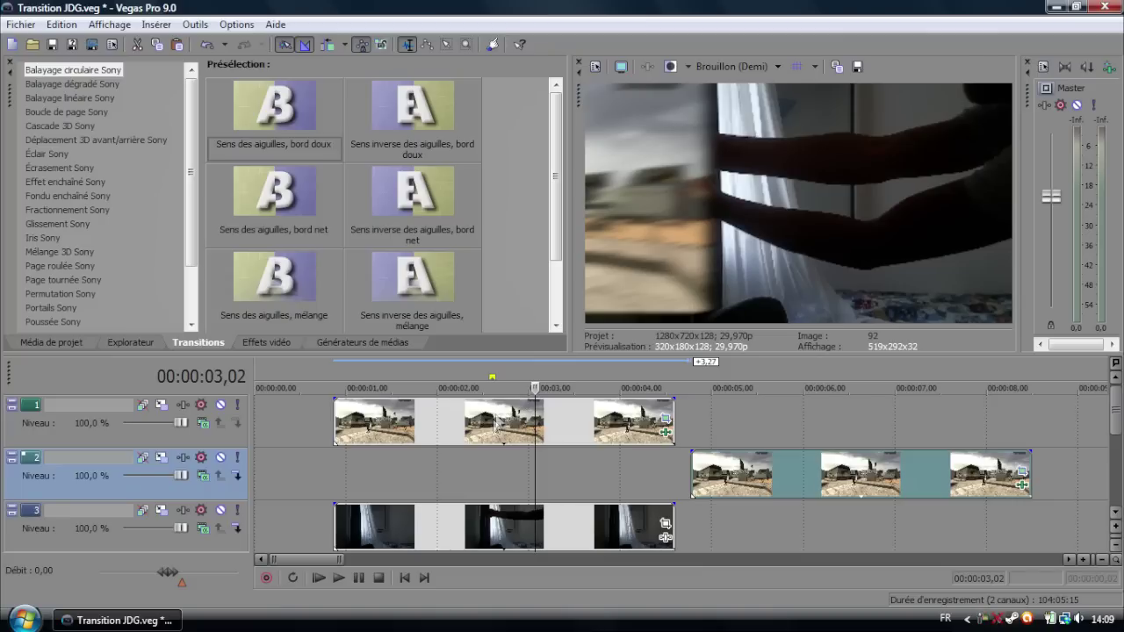
left_click(473, 433)
left_click_drag(462, 474, 482, 485)
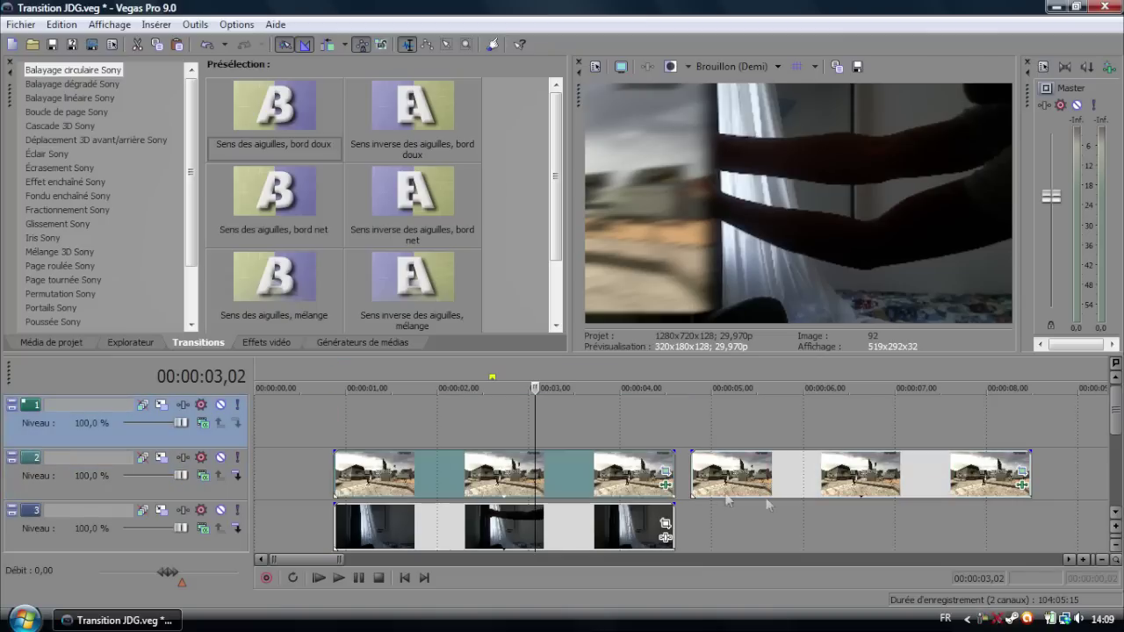
left_click(792, 476)
left_click_drag(454, 424, 429, 421)
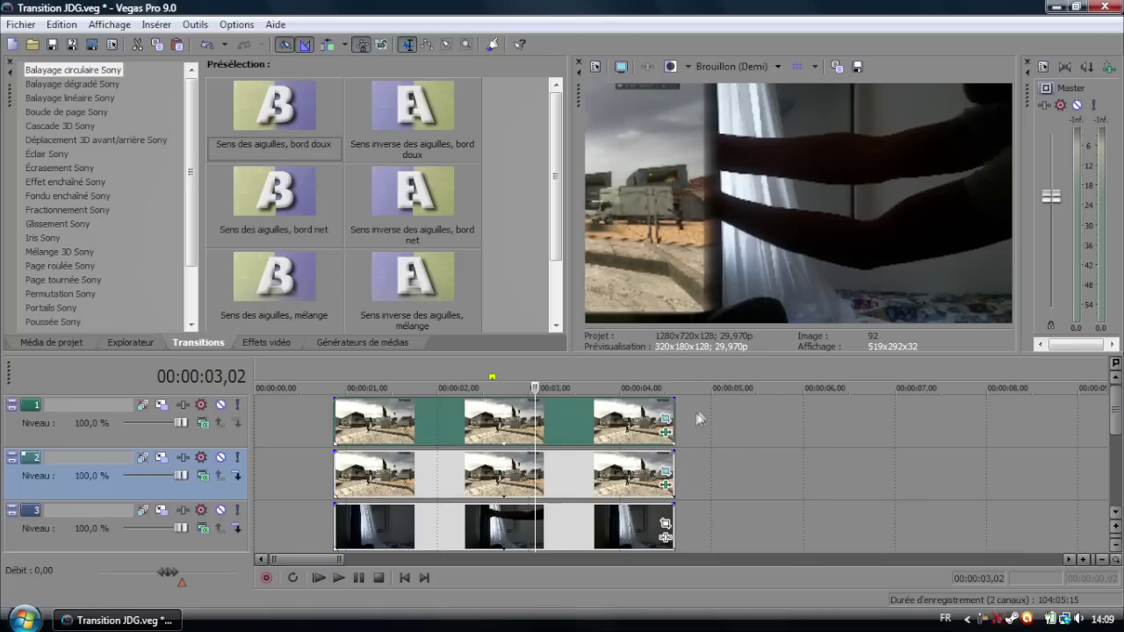
Set the linear blur of the track 2 clip to angle 18,408 and amount 0,011, and close the effects window
left_click(666, 486)
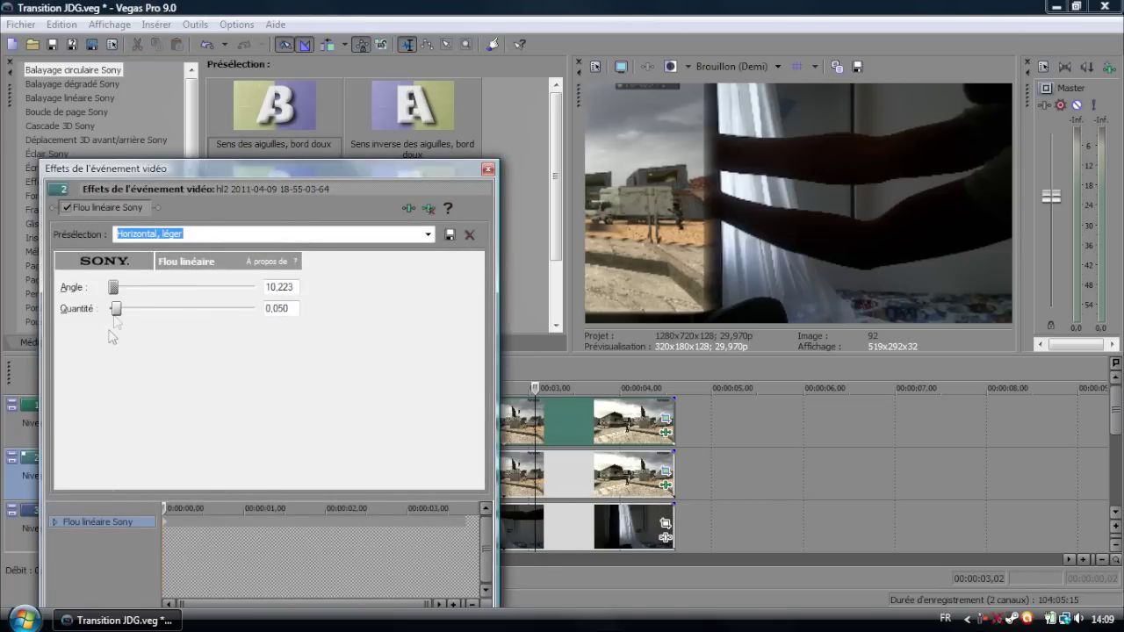
mouse_move(117, 294)
left_mouse_down()
mouse_move(121, 331)
mouse_move(116, 290)
left_mouse_up()
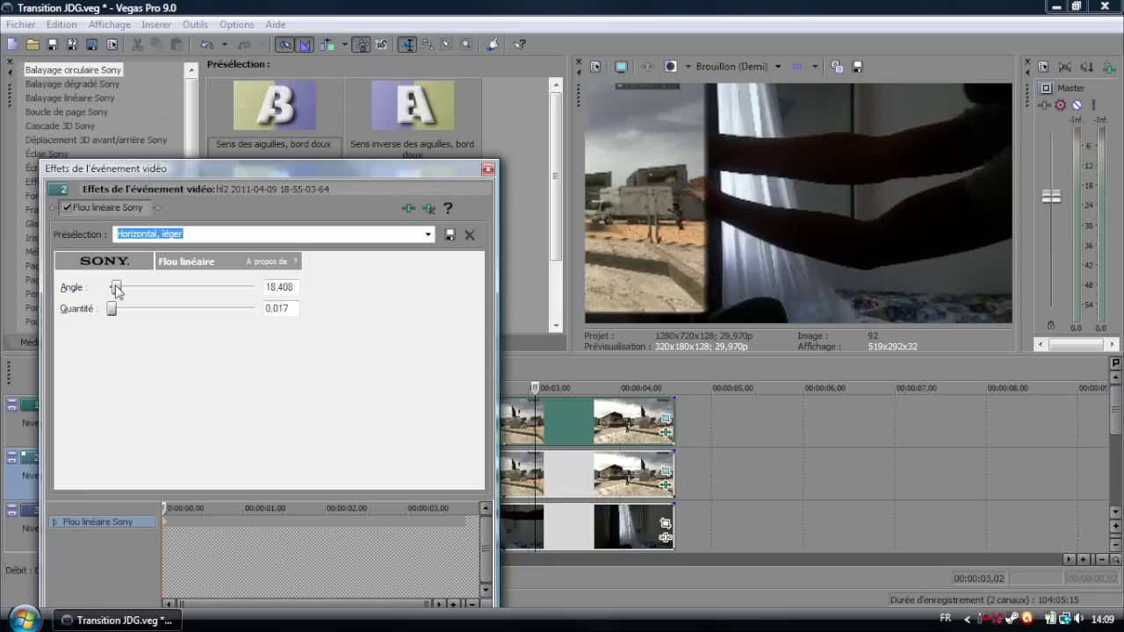
left_click_drag(112, 308, 113, 308)
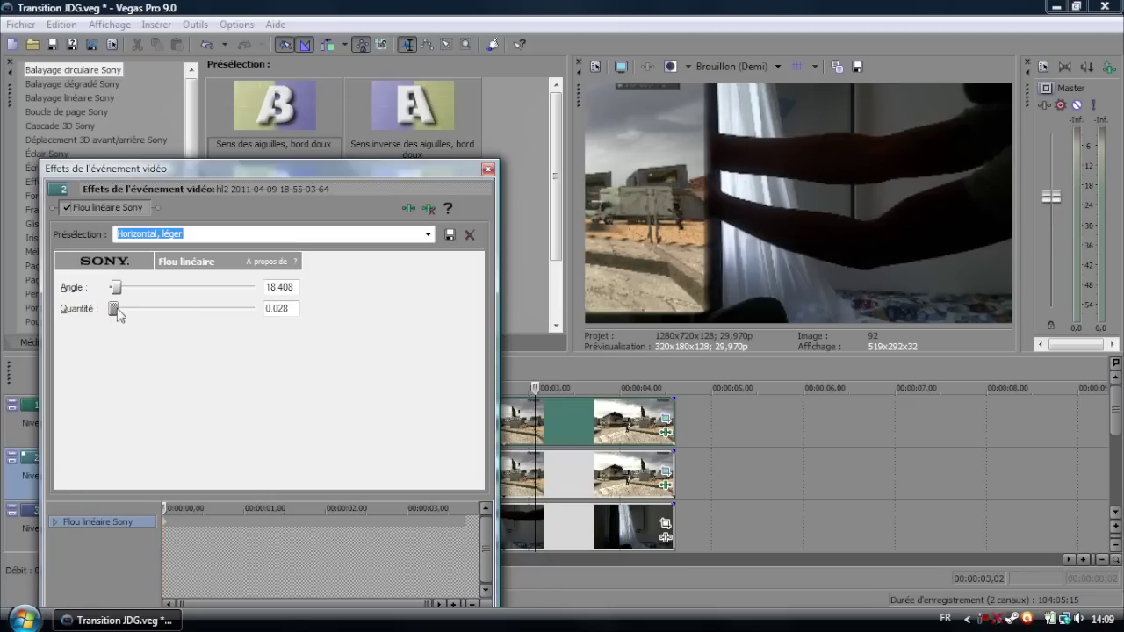
left_click_drag(115, 308, 111, 309)
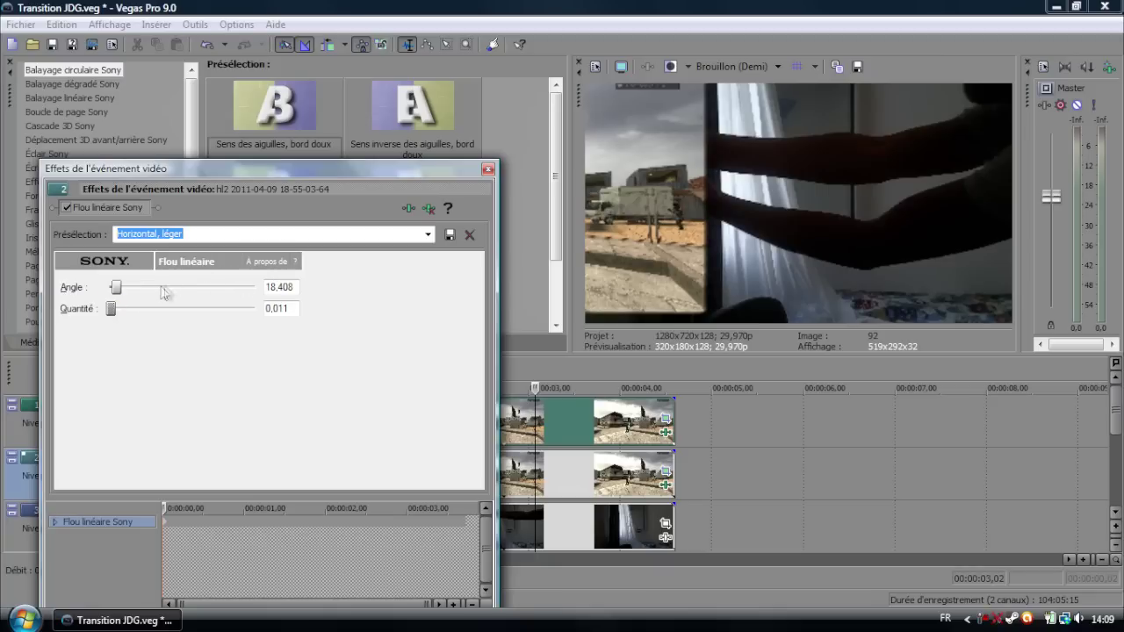
left_click(488, 168)
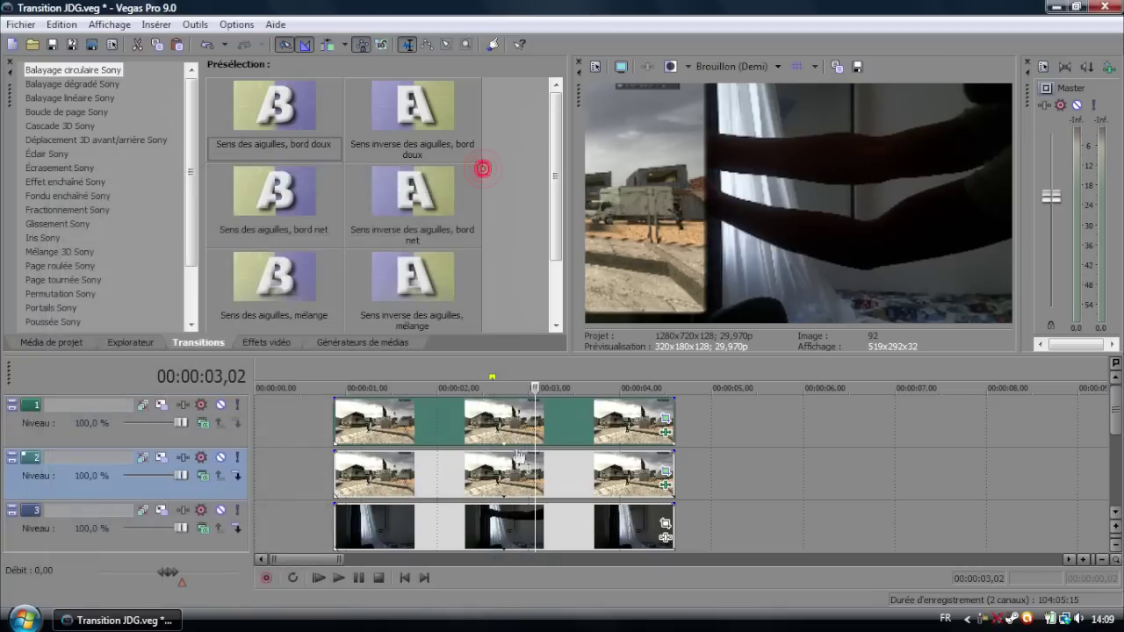
Scrub the pulling movement between 00:00:02,28 and 00:00:03,16 to check the clip's edge and motion blur
left_click(555, 422)
left_click(535, 423)
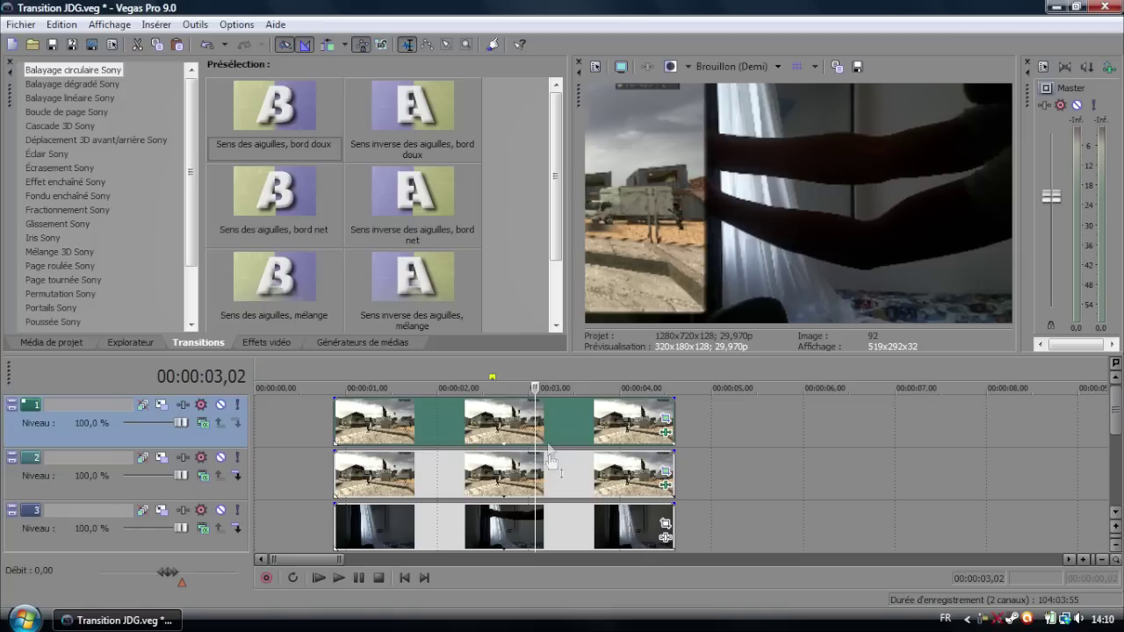
mouse_move(536, 432)
left_mouse_down()
mouse_move(607, 425)
mouse_move(503, 432)
mouse_move(522, 433)
left_mouse_up()
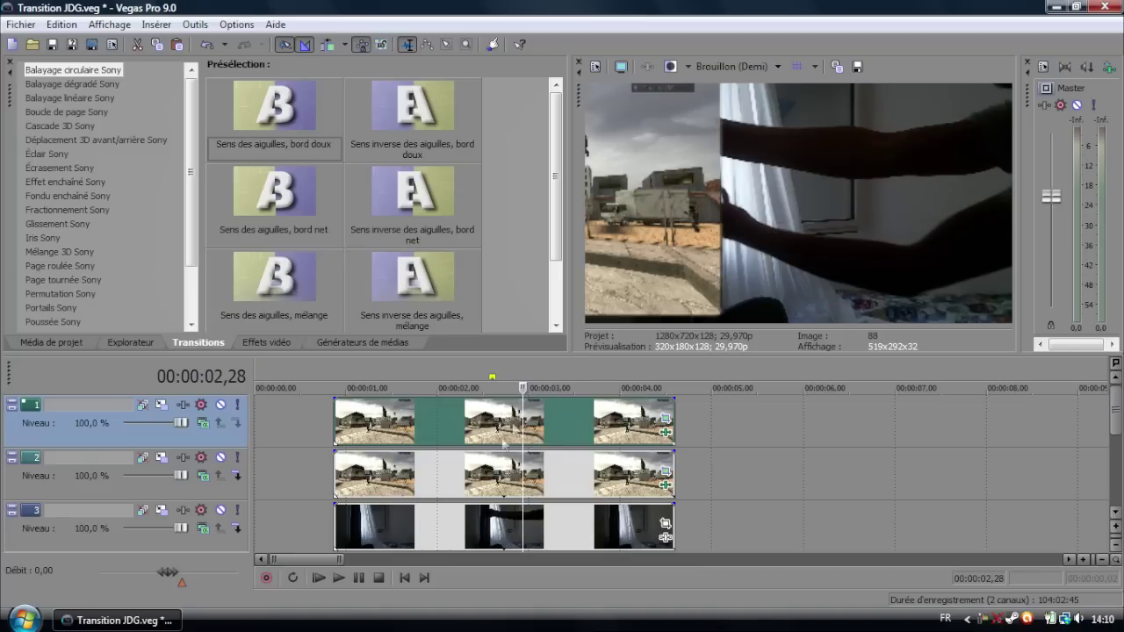
left_click(537, 433)
left_click_drag(536, 433, 577, 387)
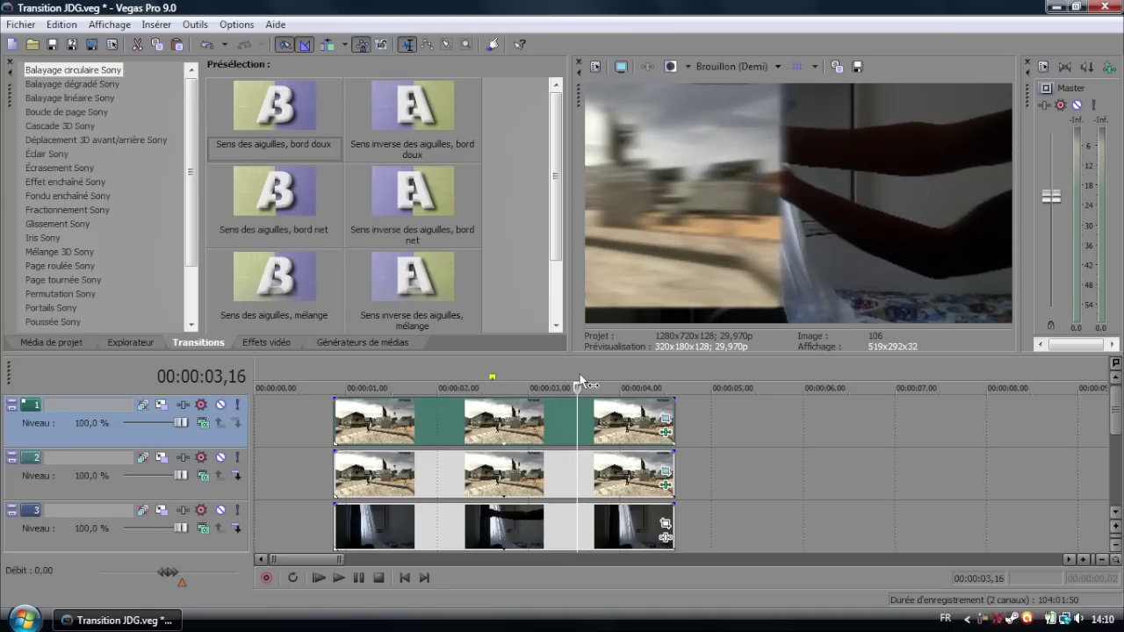